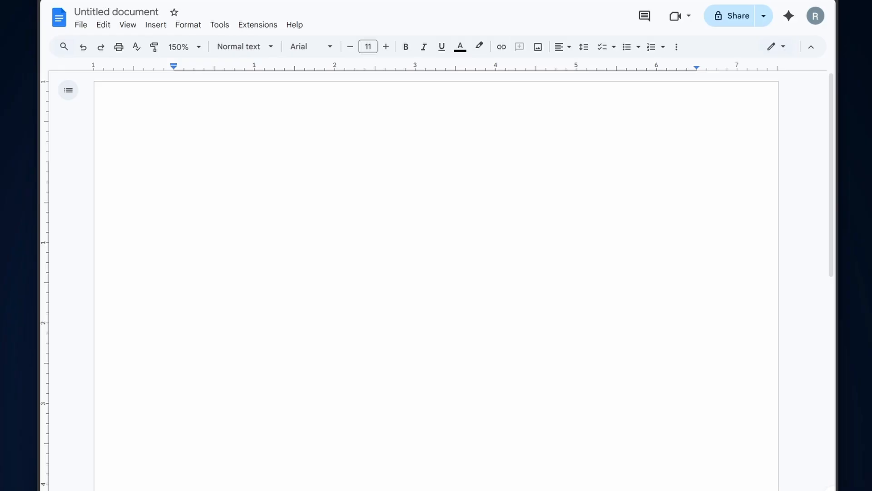
# Step: Rename the untitled document as "Grocery List"
pyautogui.click(122, 11)
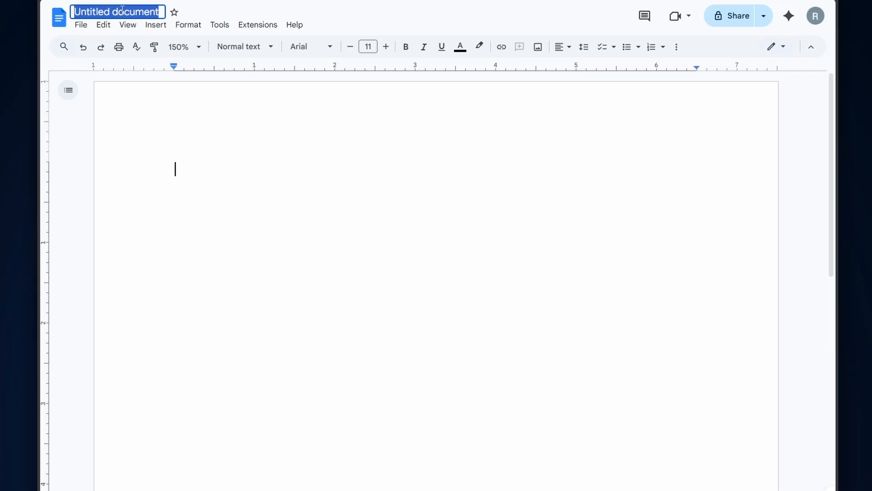
pyautogui.write('Groc')
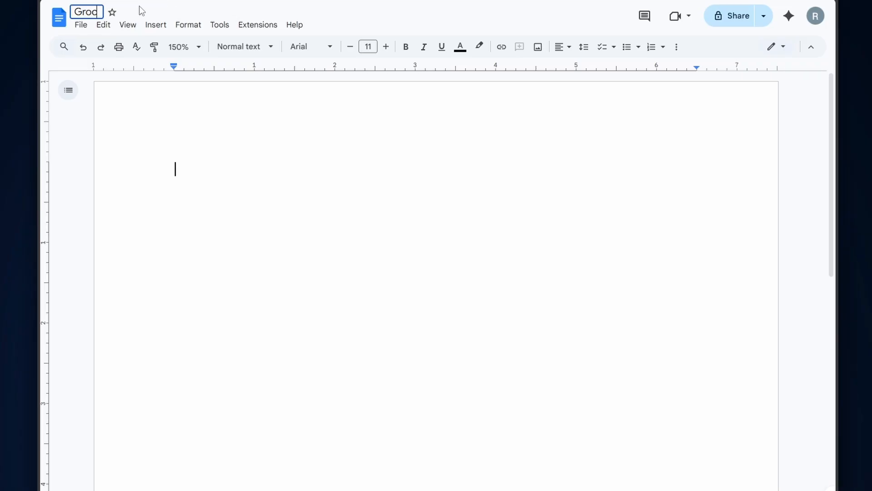
pyautogui.write('ery List')
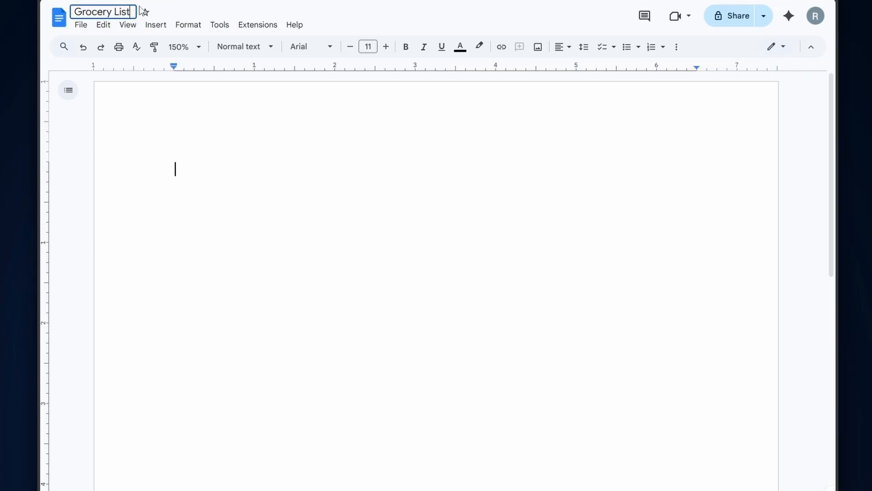
pyautogui.press('Return')
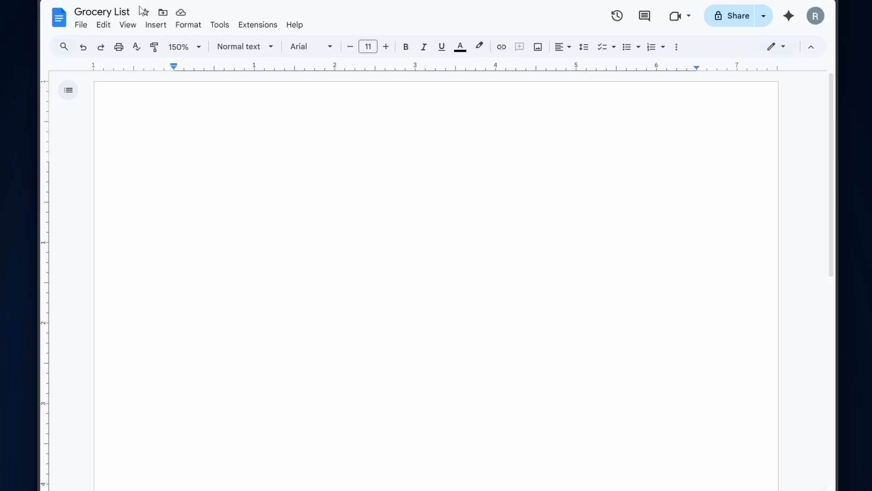
# Step: Enter the items Apples, Cereal, Milk, Bread and Snickers in the document, each on its own line
pyautogui.write('Apples')
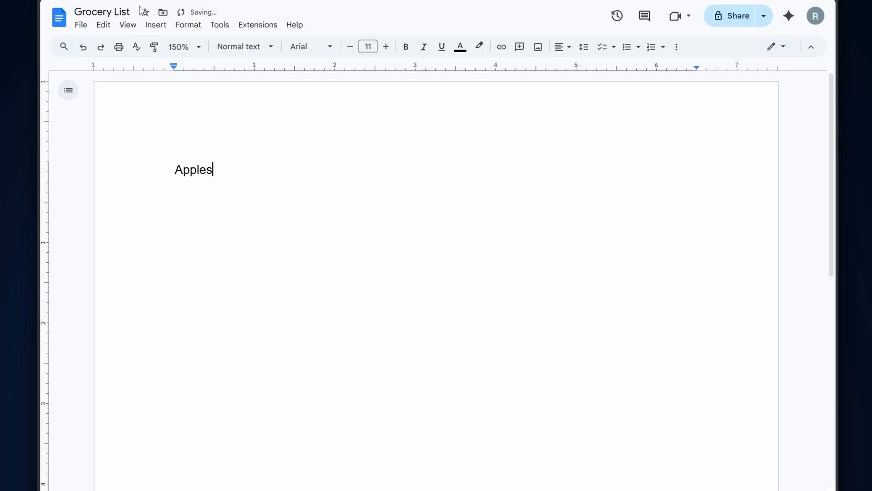
pyautogui.press('Return')
pyautogui.write('Cereal')
pyautogui.press('Return')
pyautogui.write('Milk')
pyautogui.press('Return')
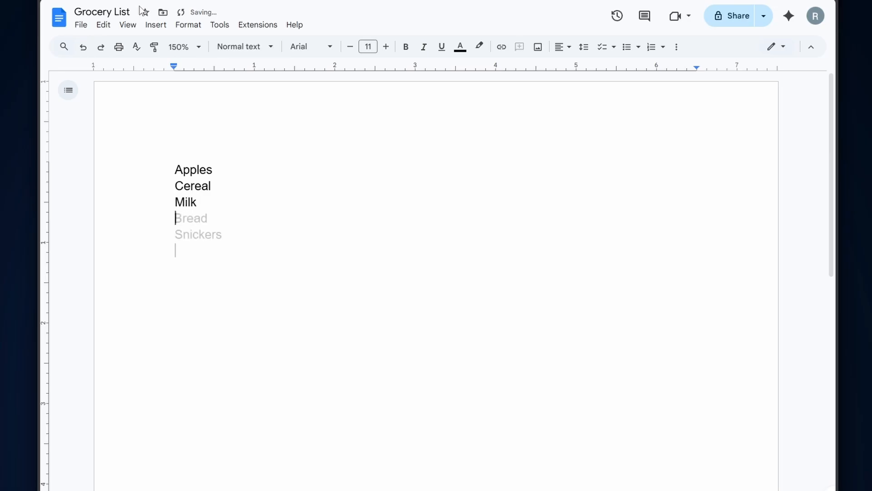
pyautogui.press('Tab')
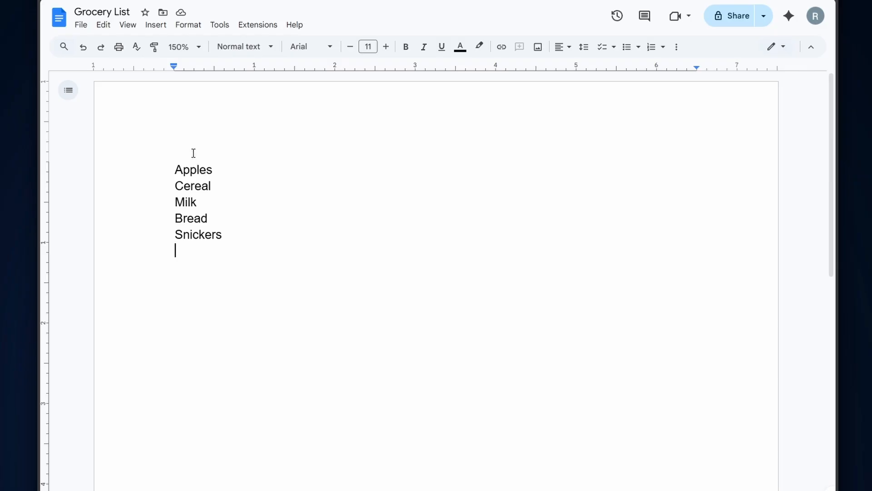
# Step: Add the line "Produce" above Apples, leaving one blank line between them
pyautogui.click(176, 169)
pyautogui.press('Return')
pyautogui.press('Return')
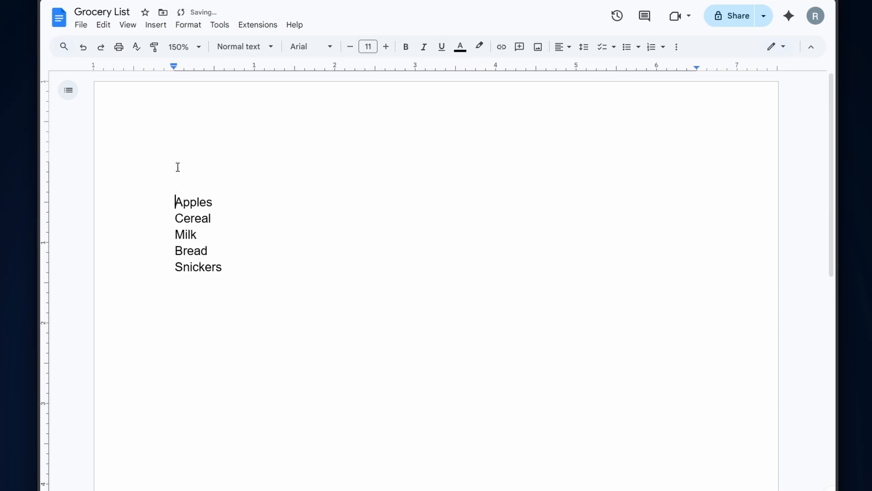
pyautogui.click(177, 168)
pyautogui.write('Produce')
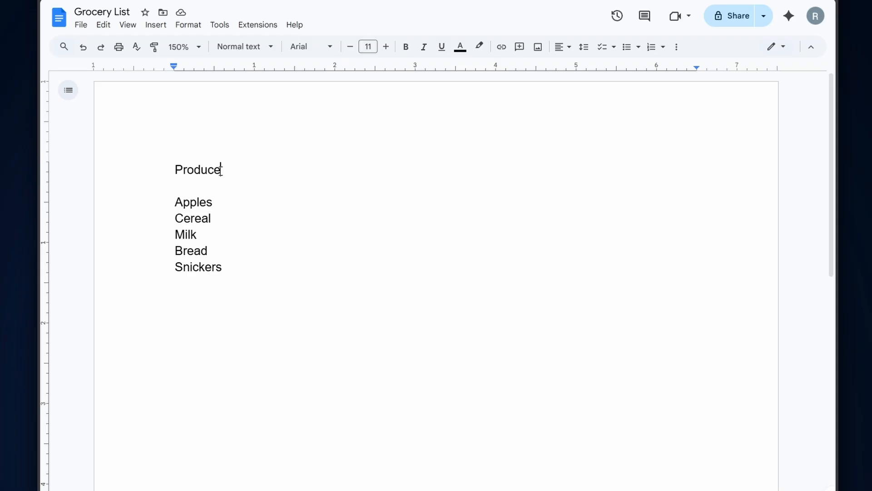
# Step: Format the word Produce as bold and set its font size to 15
pyautogui.moveTo(221, 169); pyautogui.dragTo(171, 170)
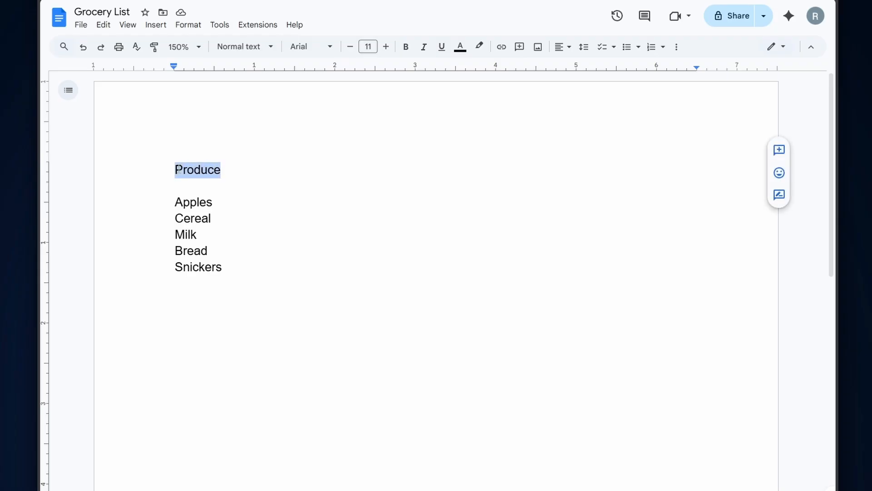
pyautogui.click(407, 54)
pyautogui.click(406, 50)
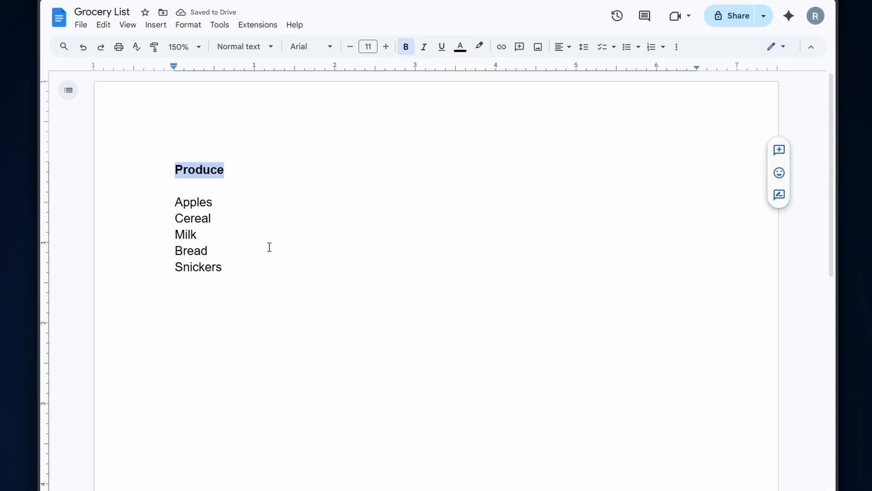
pyautogui.click(385, 48)
pyautogui.click(384, 47)
pyautogui.click(384, 47)
pyautogui.click(385, 47)
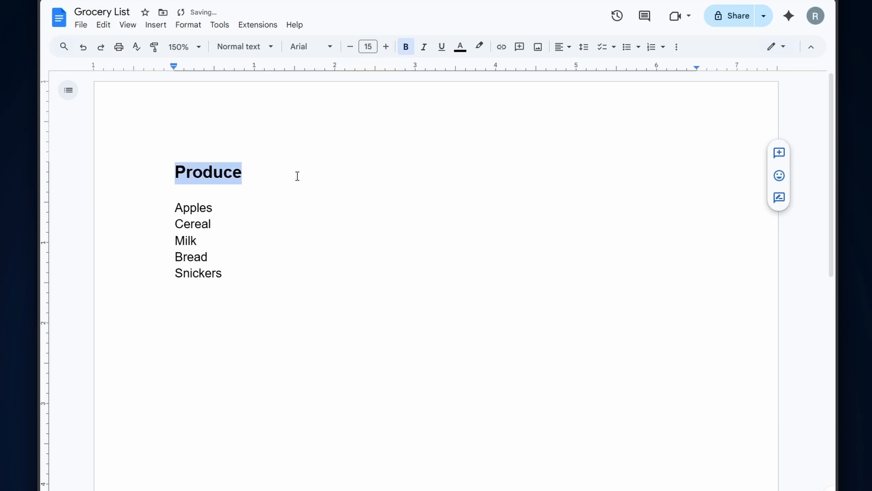
pyautogui.click(299, 175)
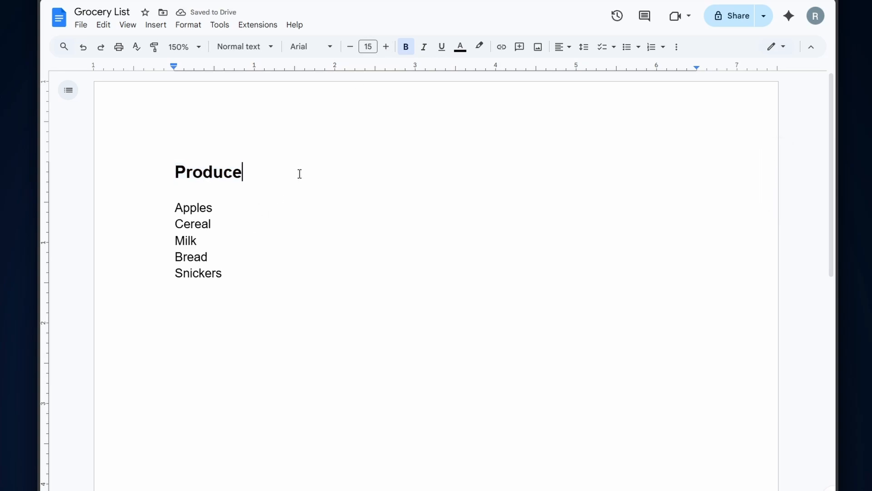
# Step: Remove the blank line below the Produce heading and insert three line breaks between Apples and Cereal
pyautogui.click(201, 189)
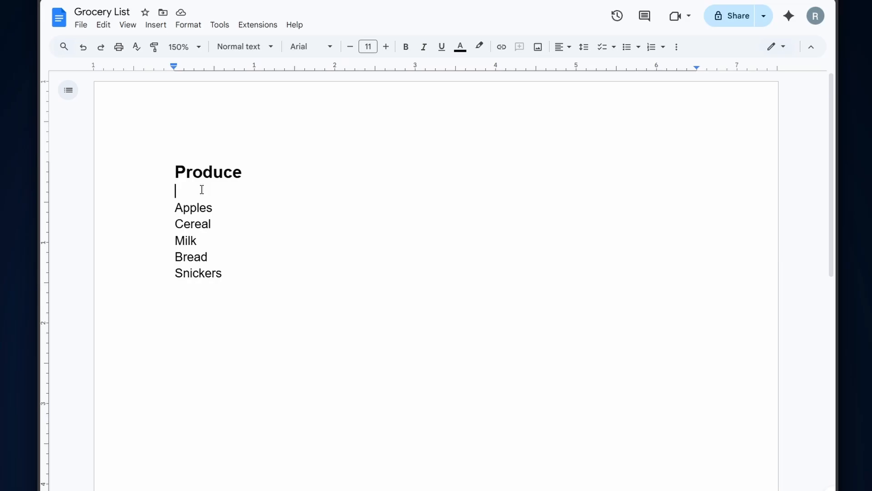
pyautogui.press('Delete')
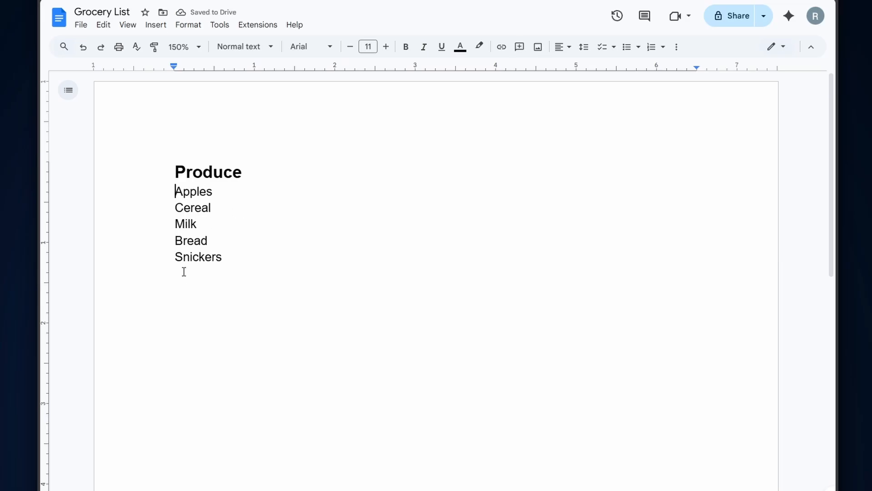
pyautogui.click(219, 194)
pyautogui.press('Return')
pyautogui.press('Return')
pyautogui.press('Return')
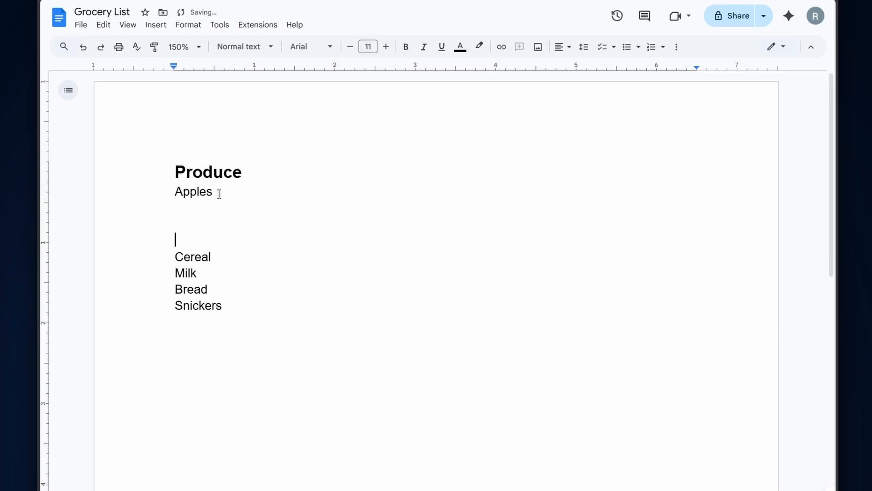
# Step: Add "Oranges" and "1 Cantalope" on separate lines directly below Apples
pyautogui.click(216, 194)
pyautogui.press('Return')
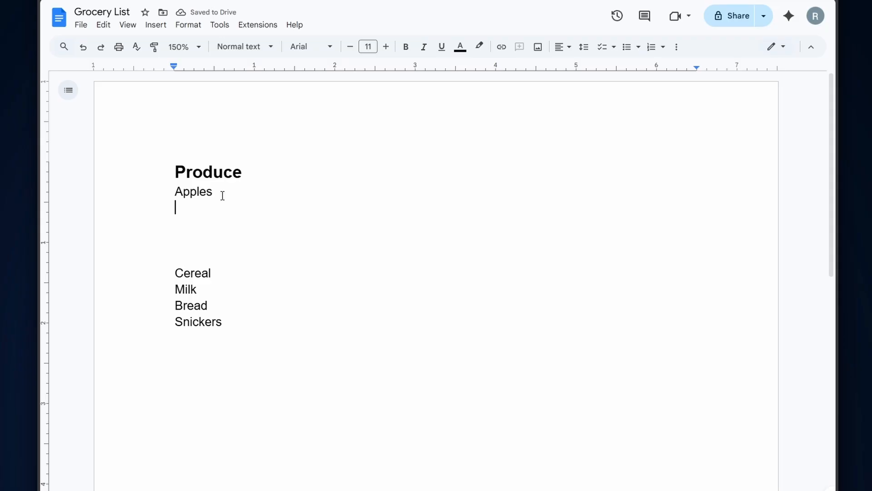
pyautogui.write('Oranges')
pyautogui.press('Return')
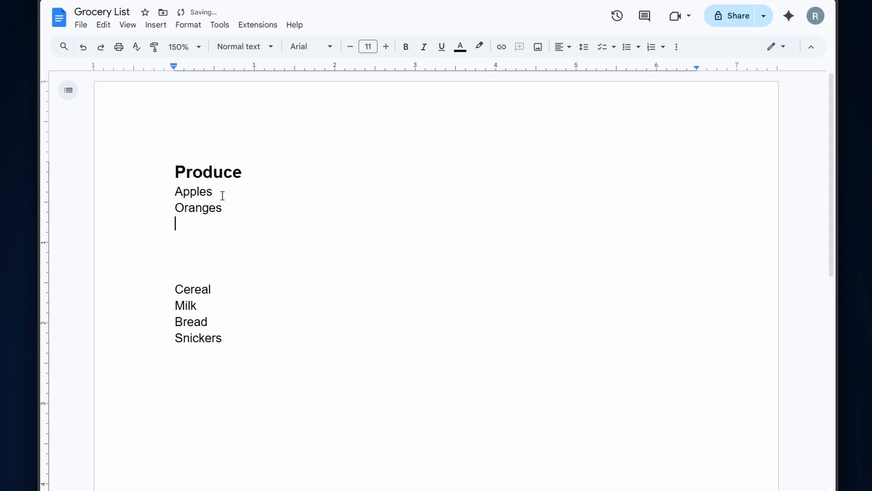
pyautogui.write('Canta')
pyautogui.press('BackSpace')
pyautogui.press('BackSpace')
pyautogui.press('BackSpace')
pyautogui.press('BackSpace')
pyautogui.press('BackSpace')
pyautogui.write('1 Cantalope')
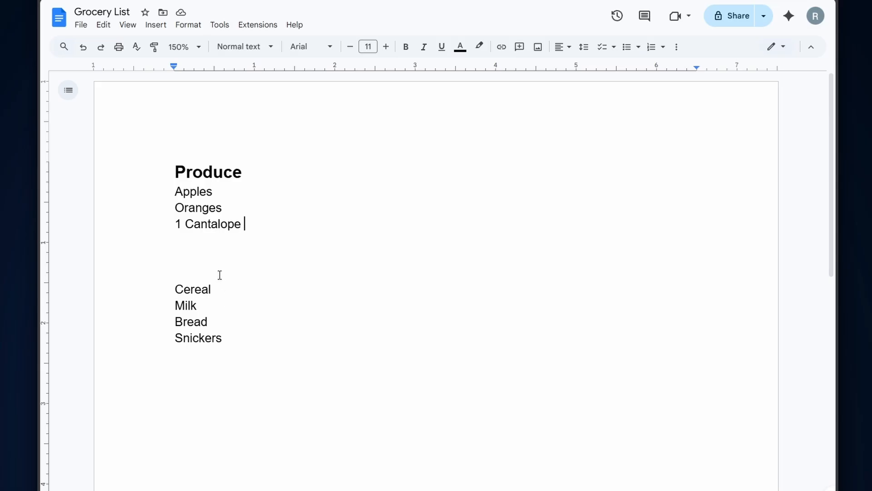
# Step: Add the heading "Candy" below the produce items, leaving a blank line between, and copy the Produce heading's formatting onto it
pyautogui.click(204, 253)
pyautogui.write('Candy')
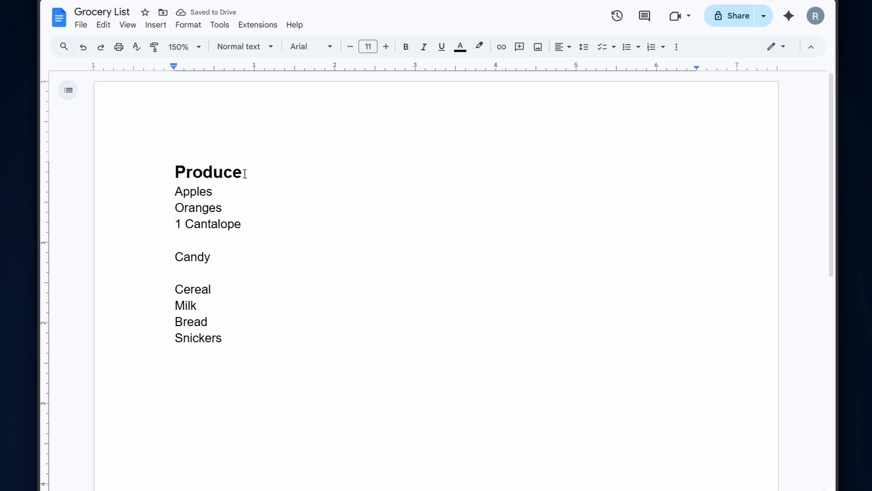
pyautogui.moveTo(233, 168); pyautogui.dragTo(182, 171)
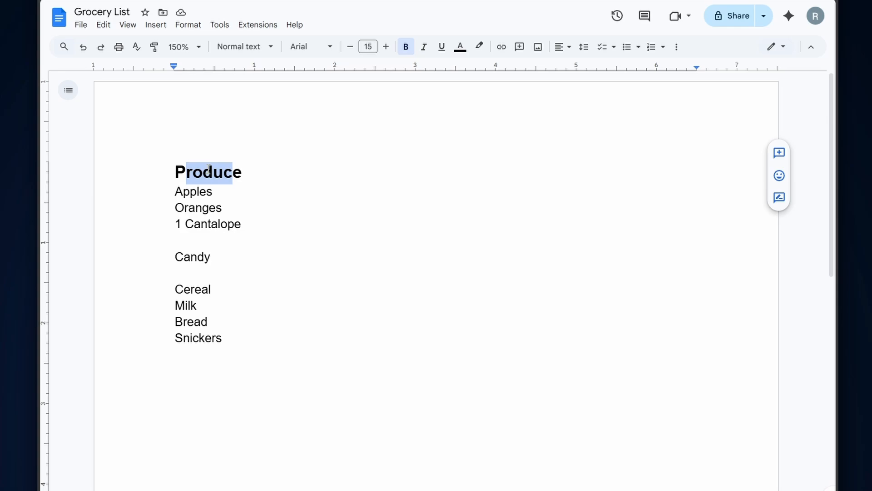
pyautogui.moveTo(241, 173); pyautogui.dragTo(176, 172)
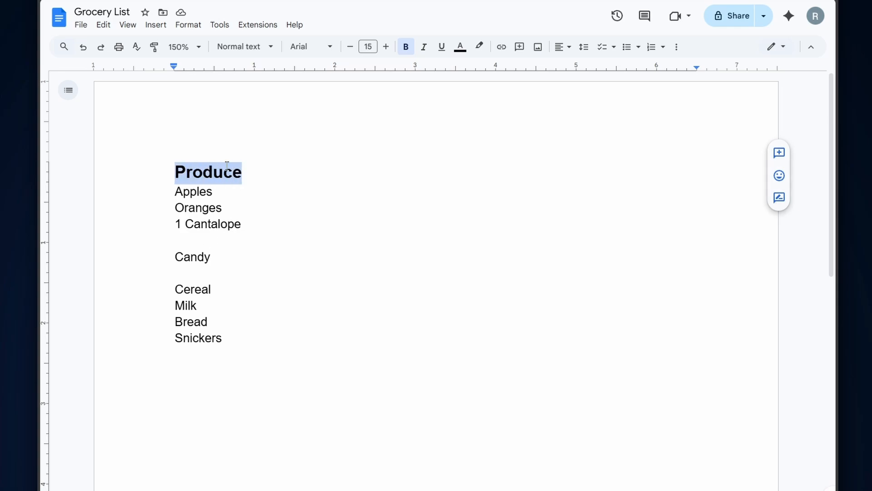
pyautogui.moveTo(208, 261); pyautogui.dragTo(175, 257)
pyautogui.click(216, 174)
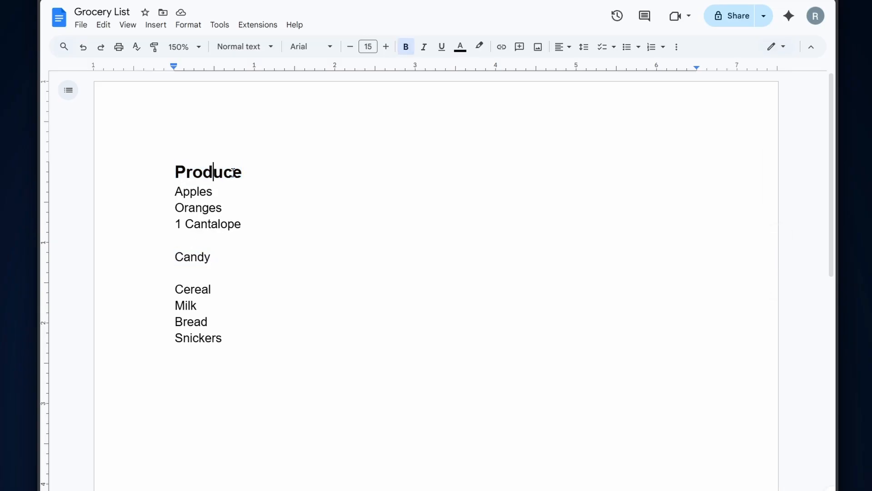
pyautogui.moveTo(242, 172); pyautogui.dragTo(174, 169)
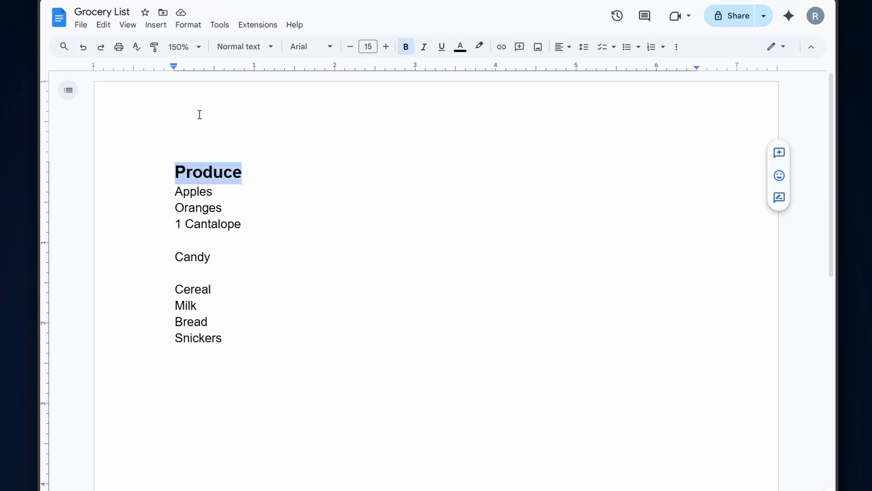
pyautogui.click(155, 49)
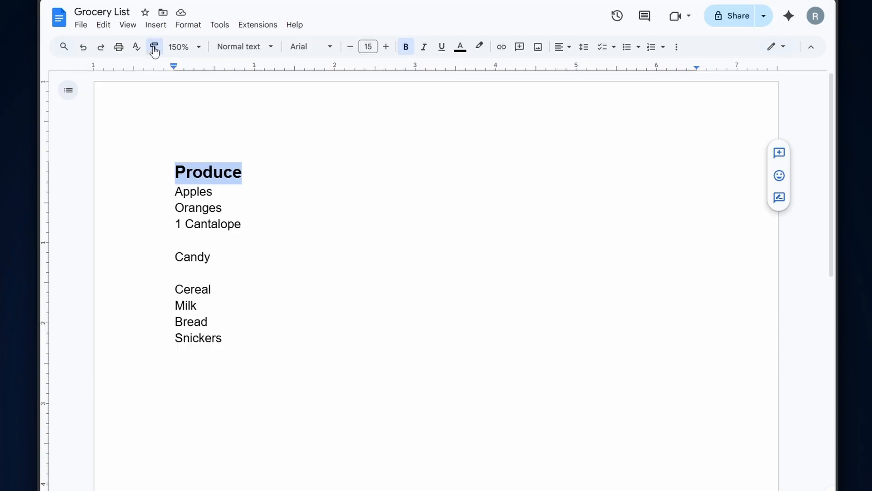
pyautogui.click(211, 257)
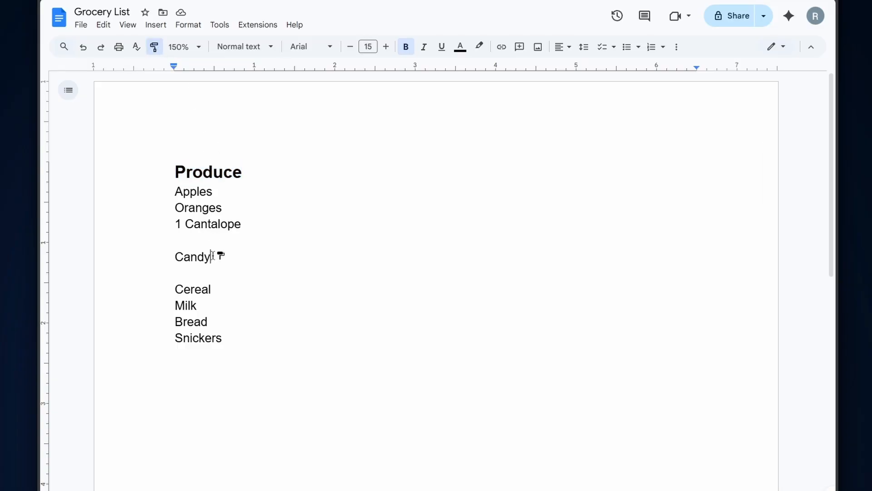
pyautogui.moveTo(211, 256); pyautogui.dragTo(174, 257)
pyautogui.click(290, 324)
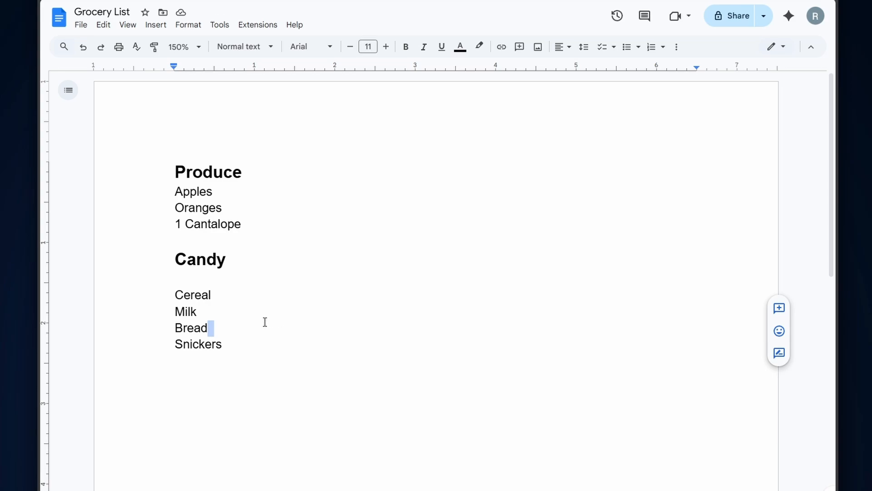
pyautogui.click(215, 331)
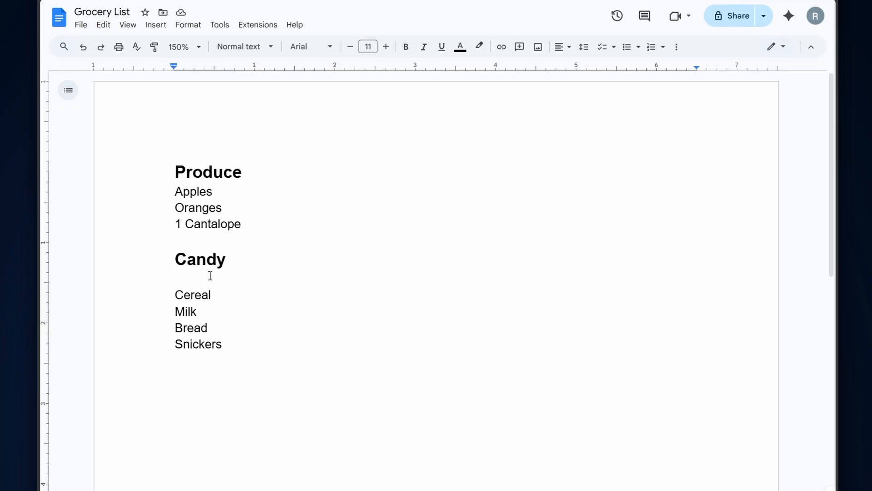
# Step: Copy the word Snickers from the end of the list and paste it on the blank line below the Candy heading
pyautogui.click(223, 344)
pyautogui.moveTo(223, 344); pyautogui.dragTo(174, 345)
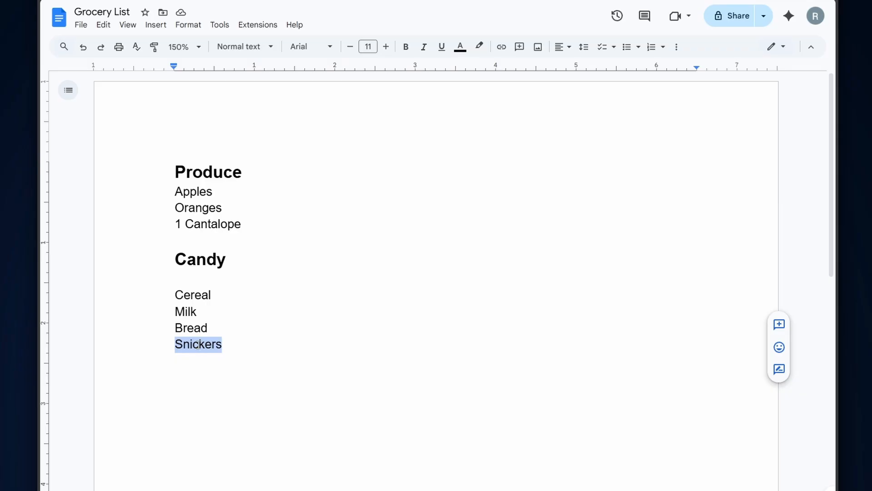
pyautogui.rightClick(196, 341)
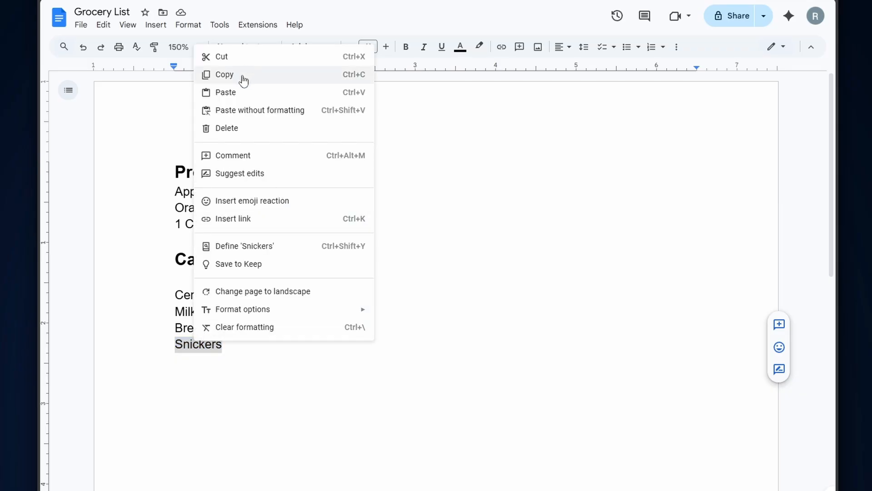
pyautogui.click(221, 76)
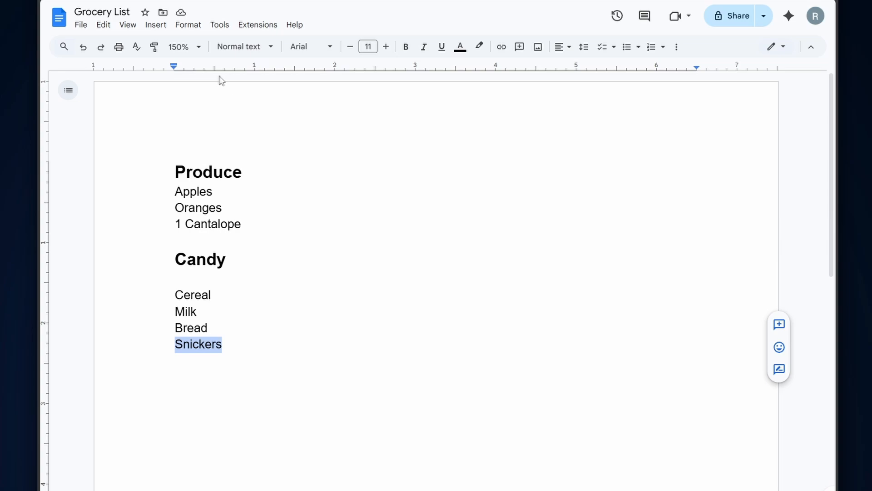
pyautogui.click(201, 256)
pyautogui.click(180, 269)
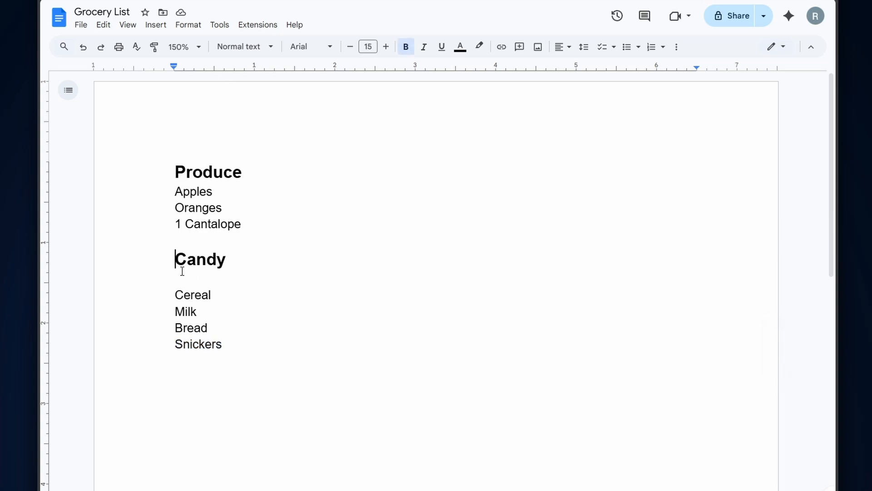
pyautogui.click(185, 276)
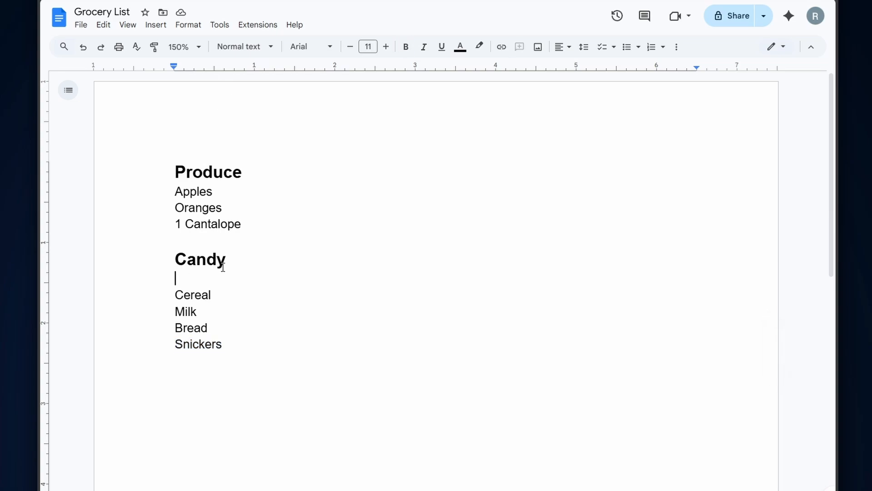
pyautogui.rightClick(180, 280)
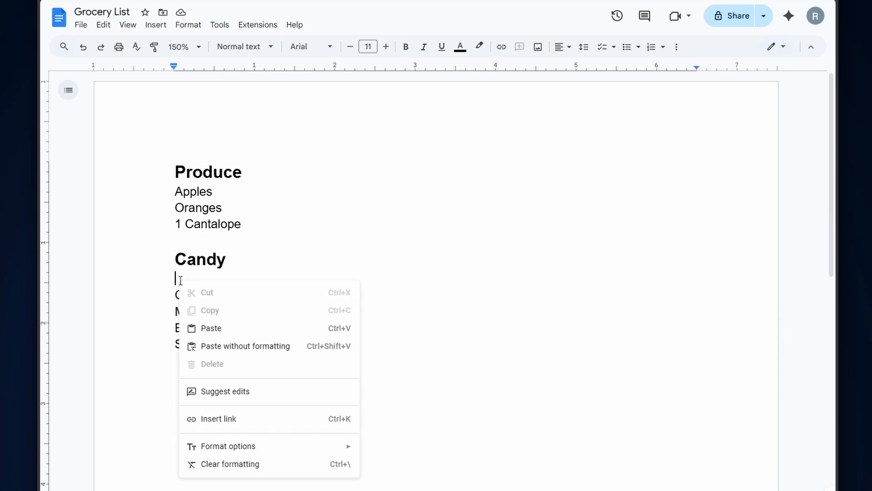
pyautogui.click(213, 327)
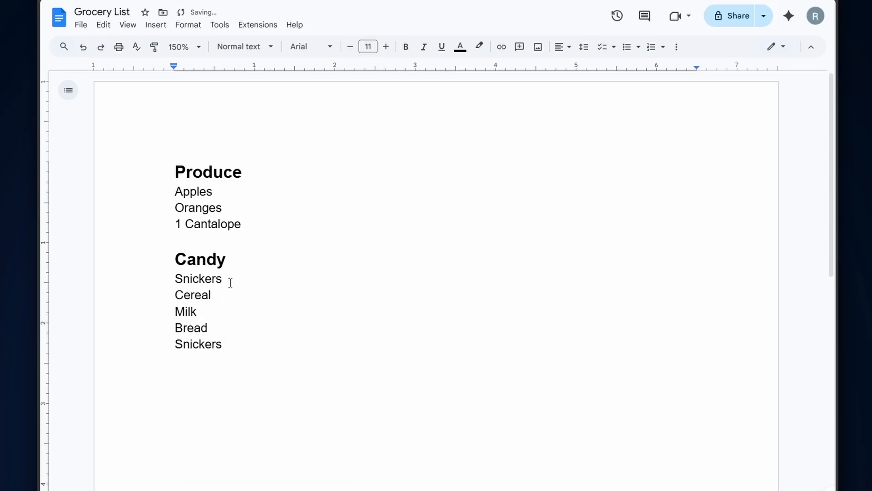
# Step: Insert three line breaks after Snickers under the Candy heading and remove the duplicate Snickers from the end of the list
pyautogui.press('Return')
pyautogui.press('Return')
pyautogui.press('Return')
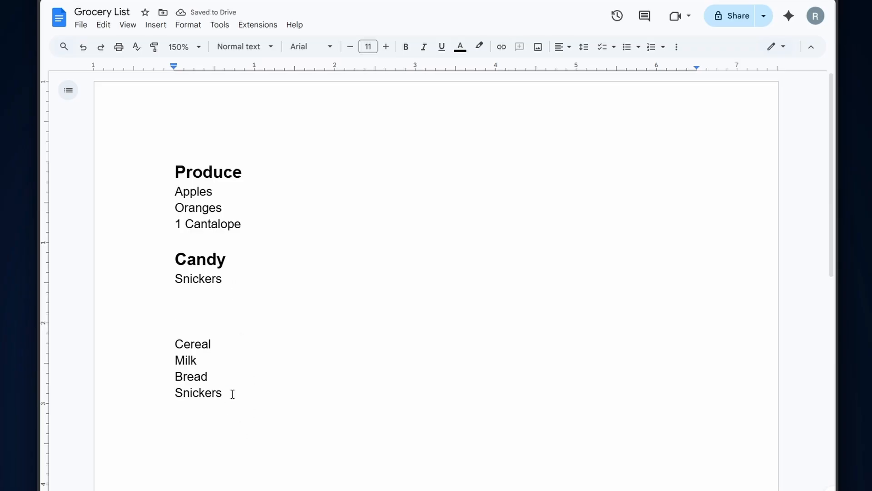
pyautogui.moveTo(231, 394); pyautogui.dragTo(157, 395)
pyautogui.hotkey('ctrl', 'x')
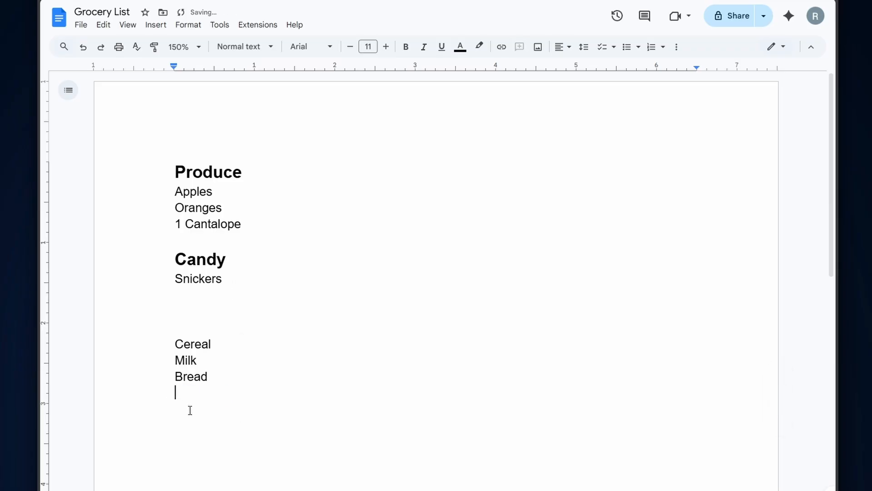
# Step: Add the heading "Cold Section" on the line directly above Cereal and copy the Candy heading's formatting onto it
pyautogui.click(225, 313)
pyautogui.write('Cold Section')
pyautogui.moveTo(225, 258); pyautogui.dragTo(170, 258)
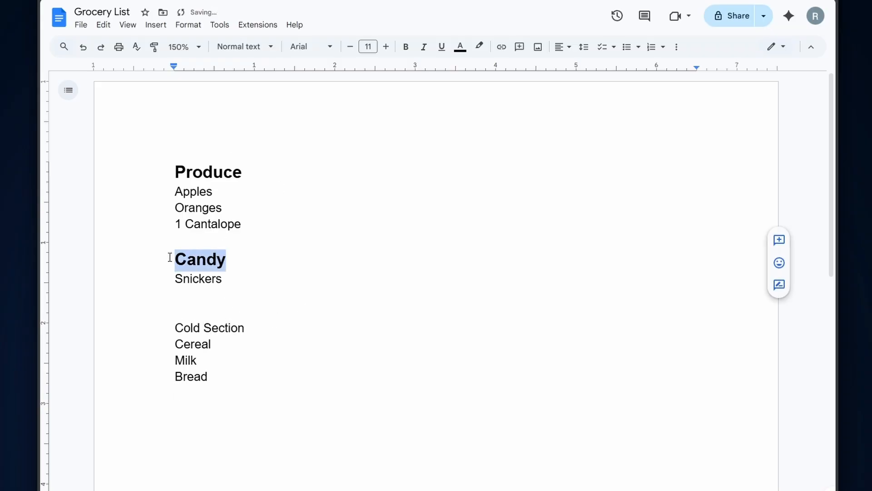
pyautogui.click(155, 47)
pyautogui.moveTo(250, 330); pyautogui.dragTo(163, 334)
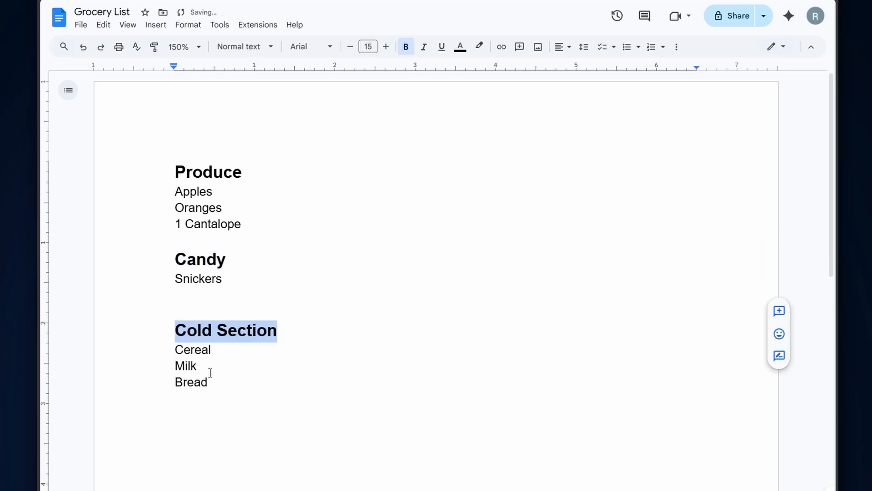
# Step: Insert two blank lines between the Cold Section heading and Cereal, and delete the extra blank line above that heading
pyautogui.click(175, 351)
pyautogui.press('Return')
pyautogui.press('Return')
pyautogui.click(197, 311)
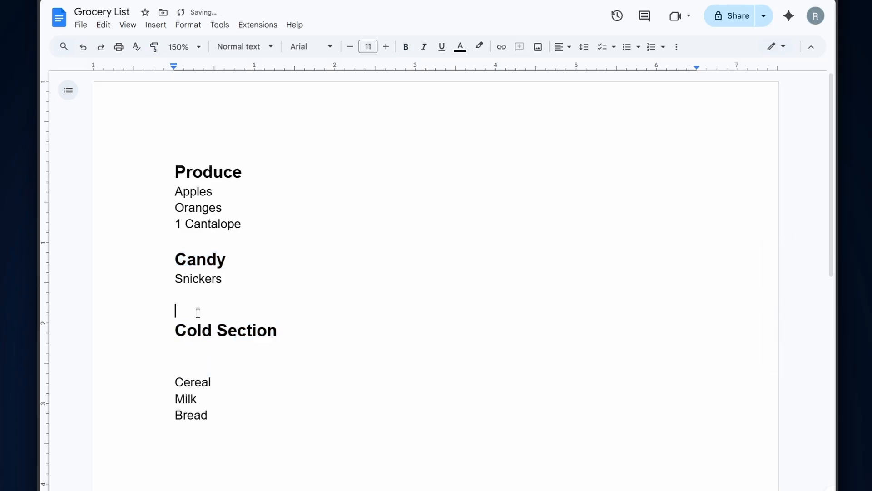
pyautogui.press('Delete')
# Step: Move Milk from the remaining items to the line below the Cold Section heading and remove the empty line it leaves behind
pyautogui.click(195, 346)
pyautogui.moveTo(210, 383); pyautogui.dragTo(175, 382)
pyautogui.click(203, 317)
pyautogui.click(194, 332)
pyautogui.hotkey('ctrl', 'v')
pyautogui.press('BackSpace')
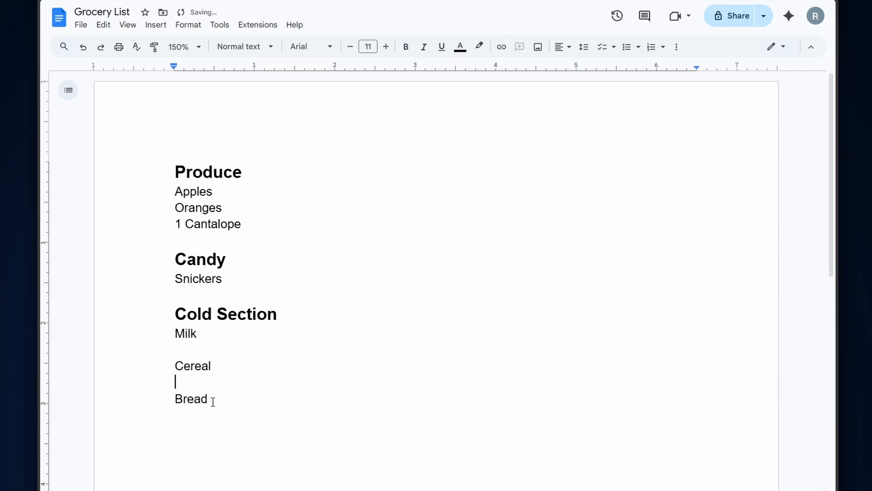
pyautogui.press('BackSpace')
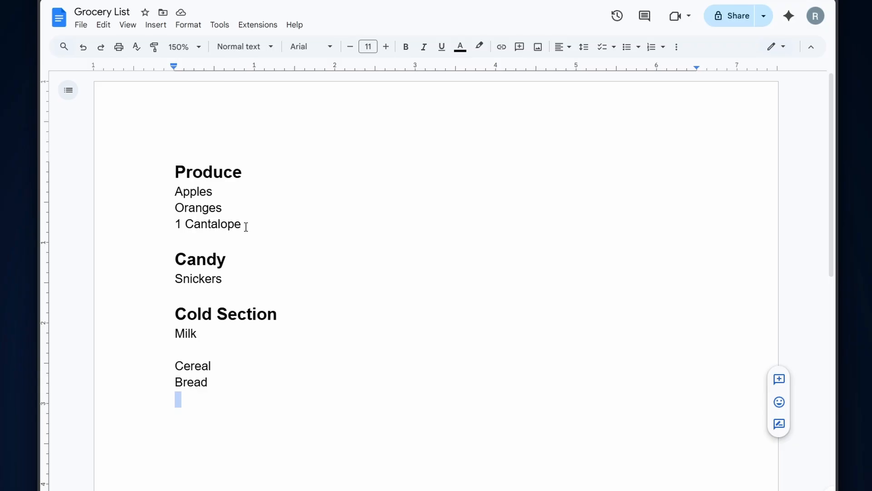
# Step: Try formatting Apples, Oranges and 1 Cantalope as a bulleted list and undo it
pyautogui.moveTo(246, 227); pyautogui.dragTo(174, 192)
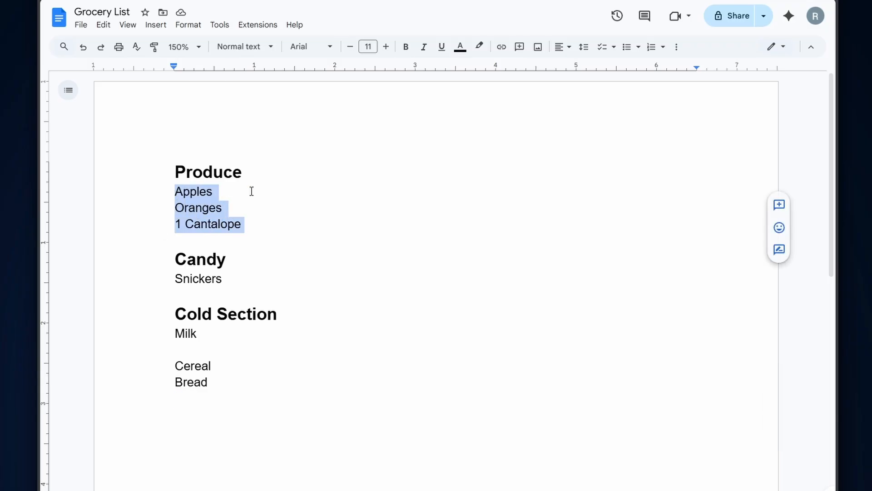
pyautogui.click(628, 50)
pyautogui.click(459, 207)
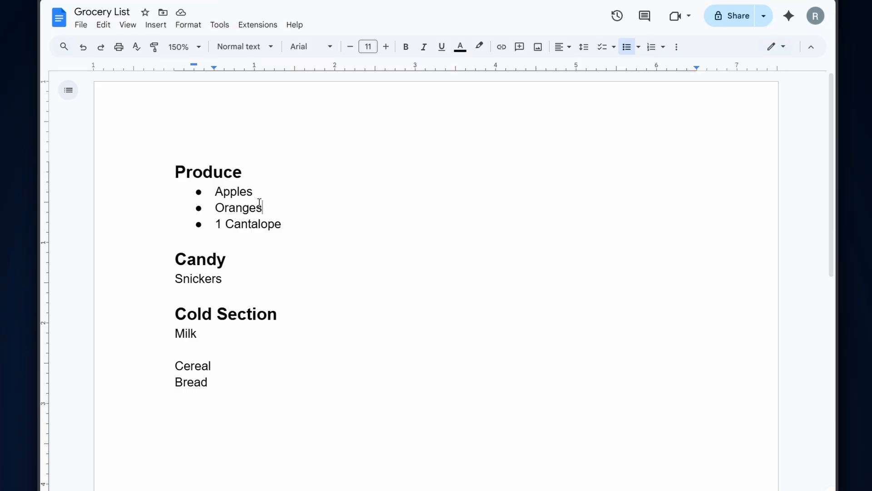
pyautogui.click(81, 53)
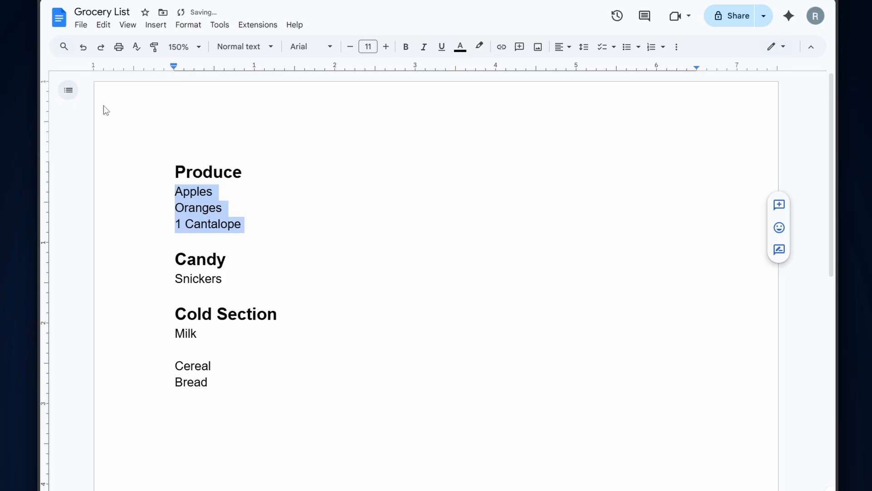
# Step: Try formatting the three Produce items as a numbered list and undo it
pyautogui.click(652, 51)
pyautogui.click(225, 190)
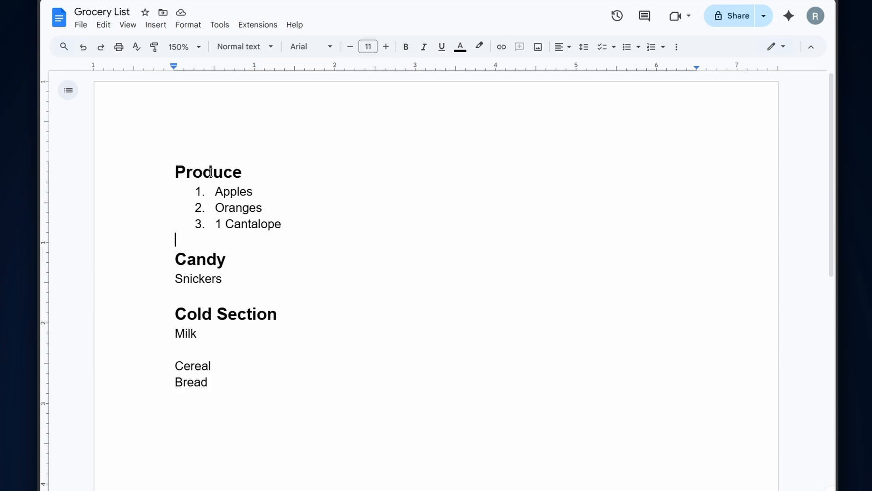
pyautogui.click(84, 54)
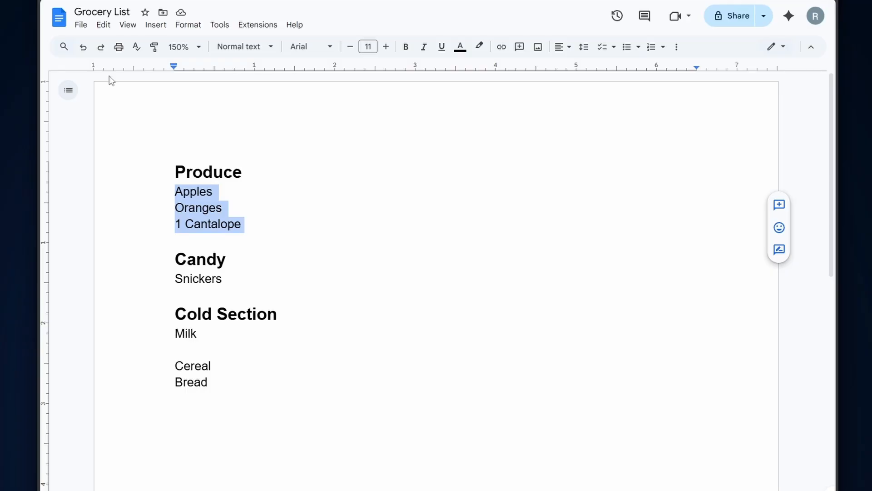
# Step: Turn Apples, Oranges and 1 Cantalope under Produce into a checklist
pyautogui.click(604, 54)
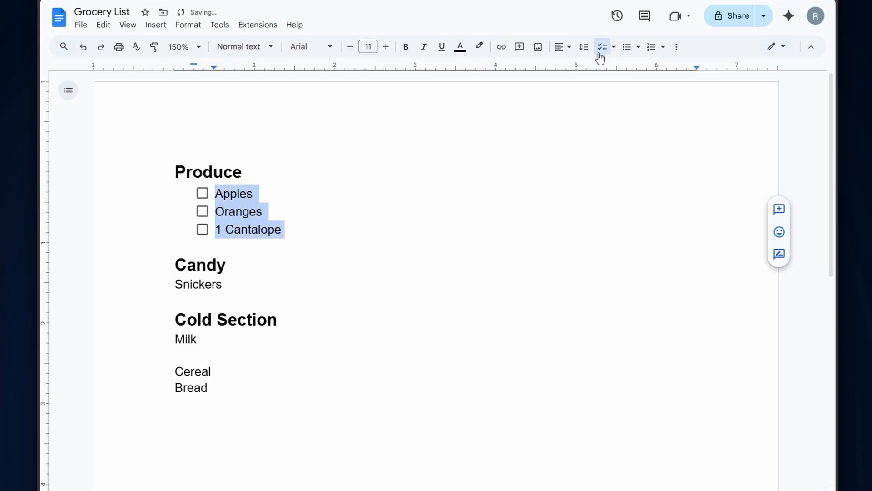
pyautogui.click(436, 194)
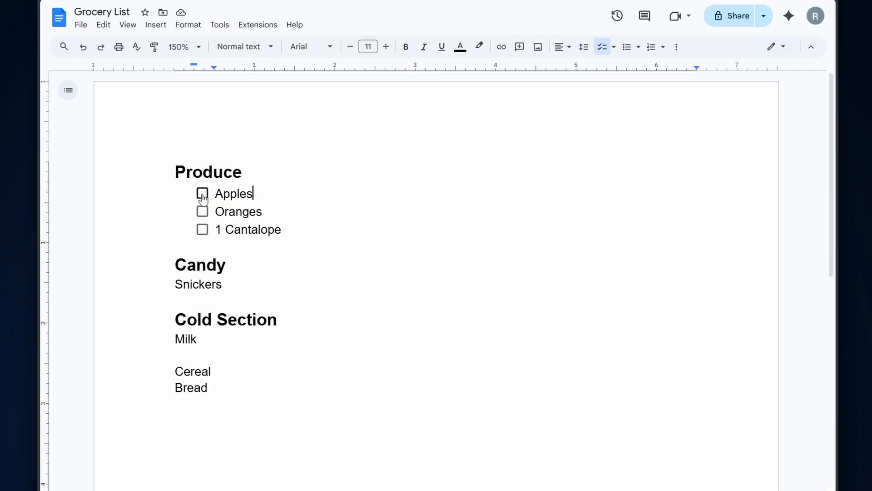
# Step: Check off Apples, Oranges and 1 Cantalope in the Produce checklist, and uncheck all three again
pyautogui.click(202, 194)
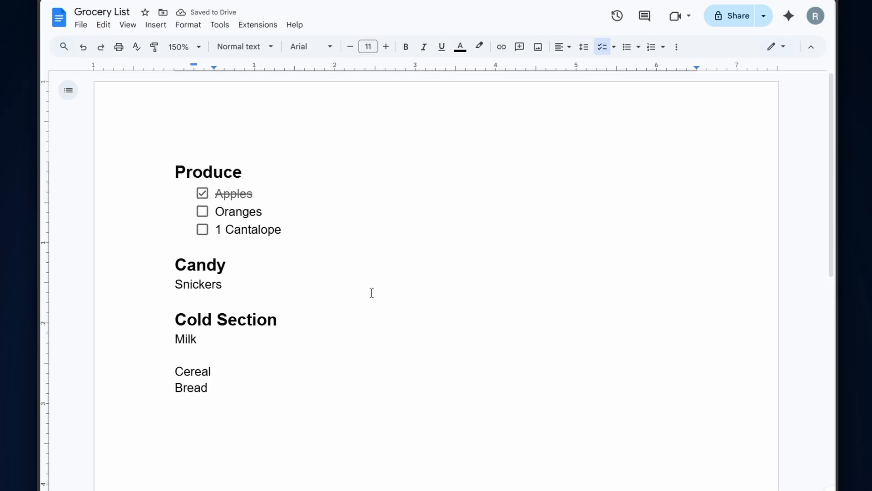
pyautogui.click(202, 211)
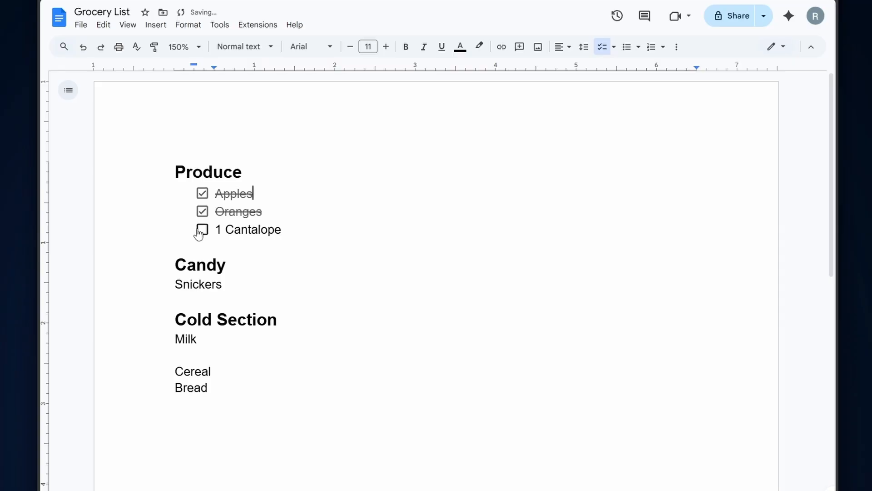
pyautogui.click(202, 228)
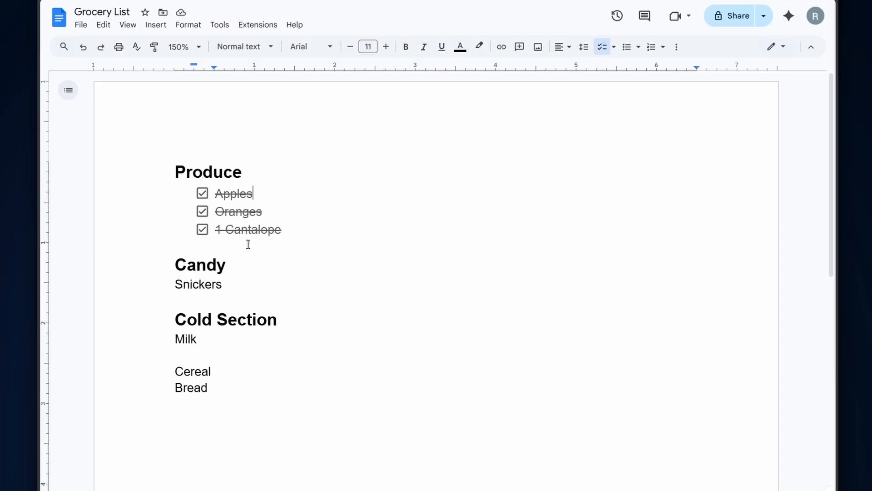
pyautogui.click(203, 230)
pyautogui.click(202, 211)
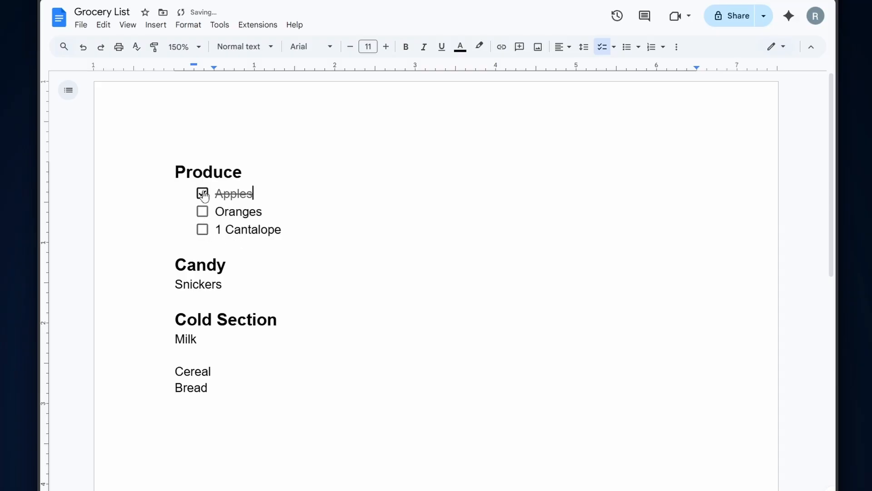
pyautogui.click(202, 194)
# Step: Turn Snickers under Candy and Milk under Cold Section into checklist items
pyautogui.moveTo(222, 285); pyautogui.dragTo(174, 285)
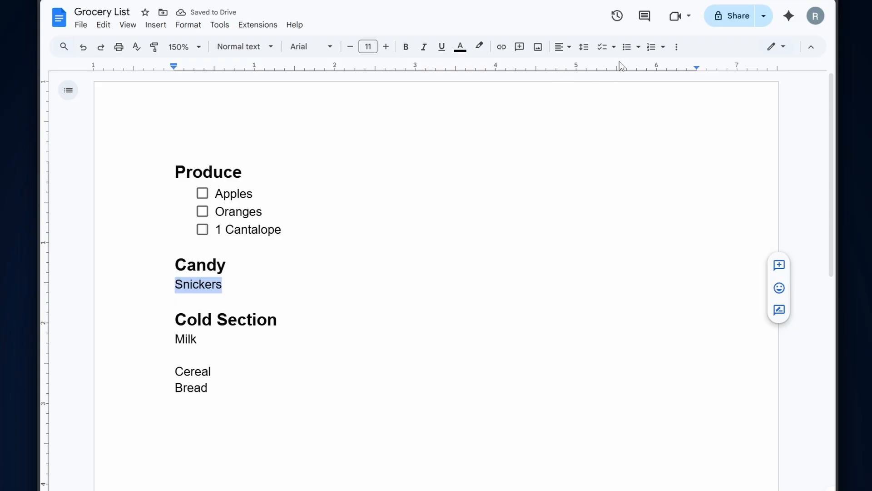
pyautogui.click(602, 47)
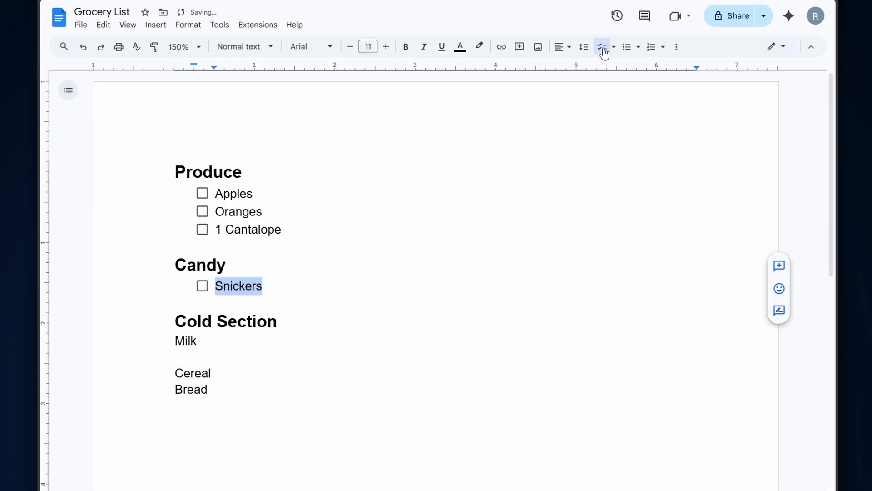
pyautogui.moveTo(202, 341); pyautogui.dragTo(171, 341)
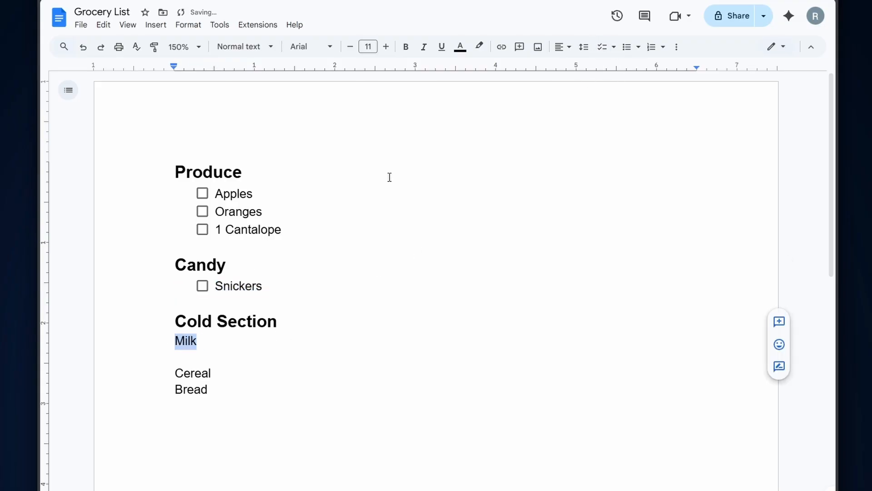
pyautogui.click(603, 48)
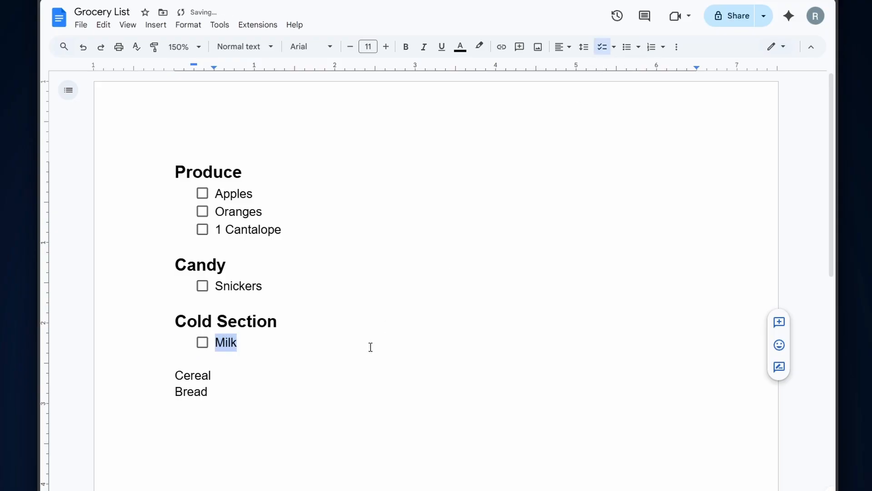
pyautogui.click(322, 361)
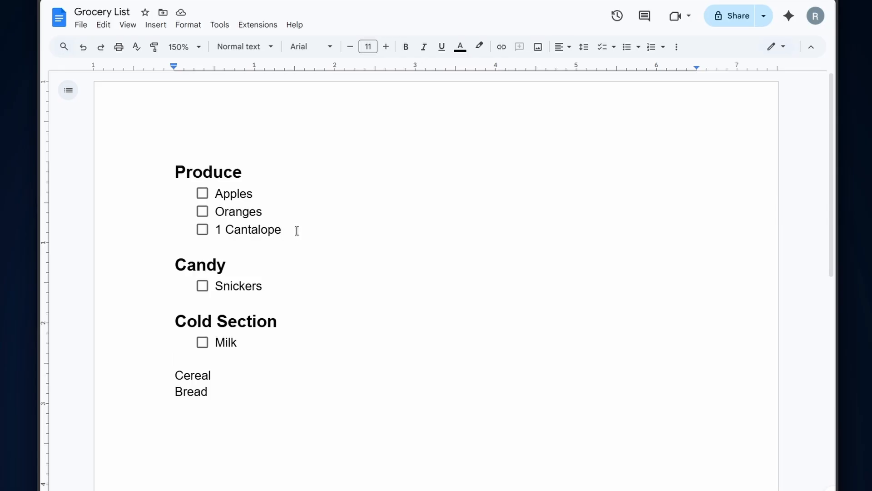
# Step: Apply the strikethrough checklist style to the Produce items and test it by checking and unchecking Apples
pyautogui.moveTo(296, 230); pyautogui.dragTo(216, 194)
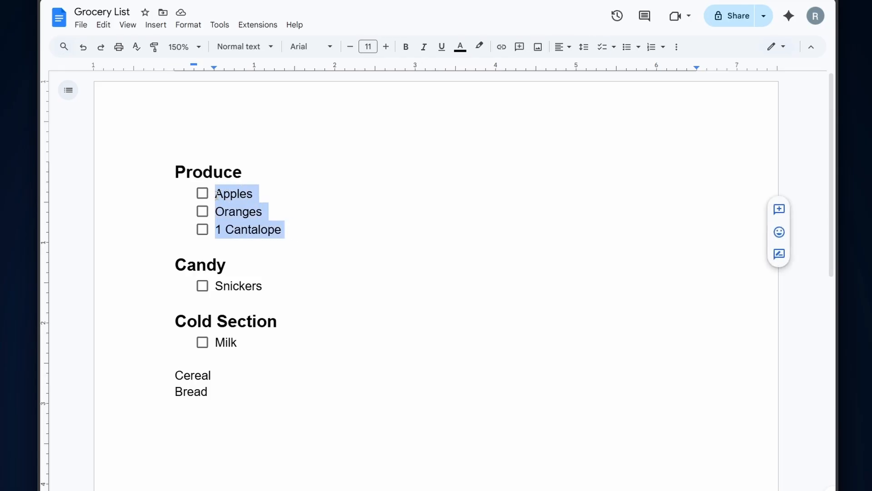
pyautogui.click(616, 54)
pyautogui.click(616, 54)
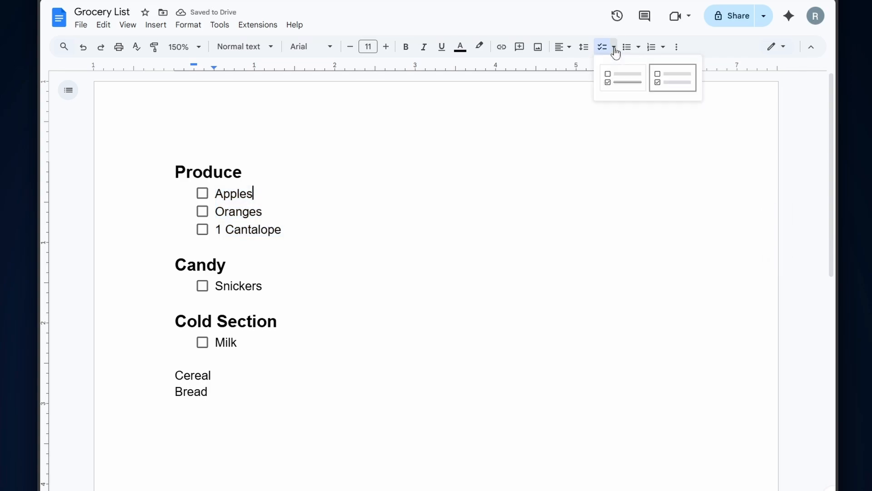
pyautogui.click(620, 81)
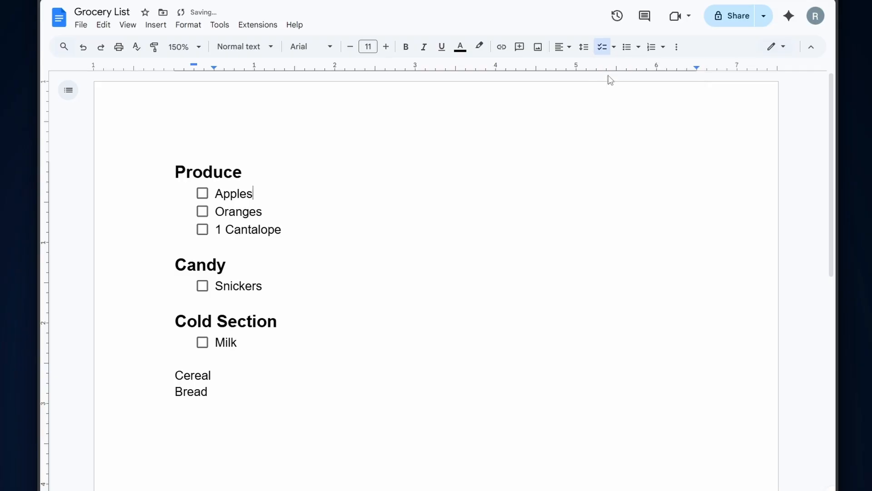
pyautogui.click(202, 194)
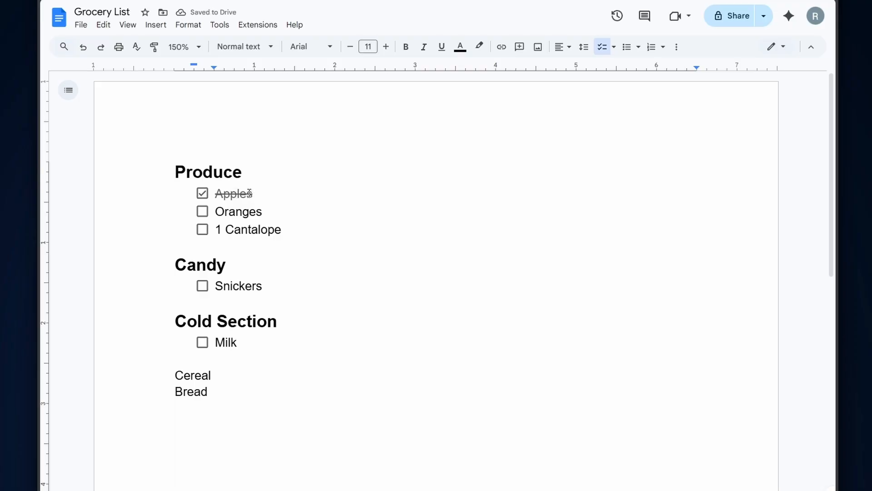
pyautogui.click(203, 194)
# Step: Switch the Produce checklist to the style without strikethrough and test it by checking and unchecking Apples
pyautogui.click(613, 47)
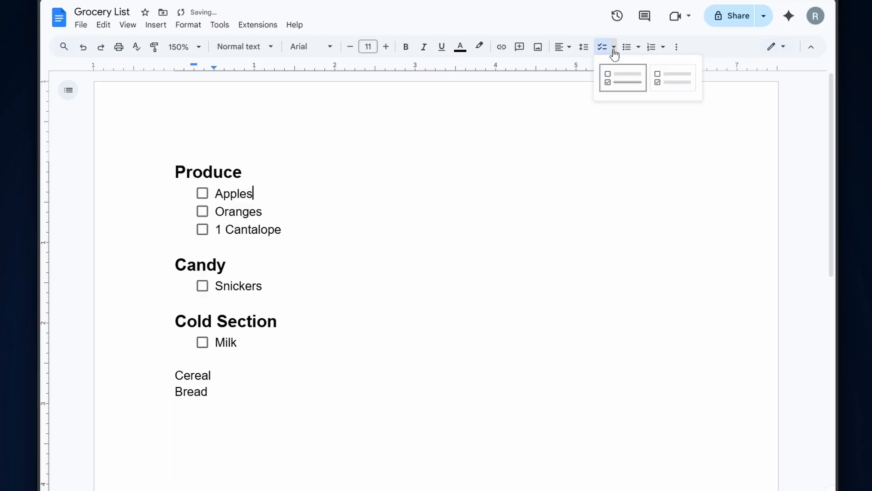
pyautogui.click(675, 77)
pyautogui.click(203, 193)
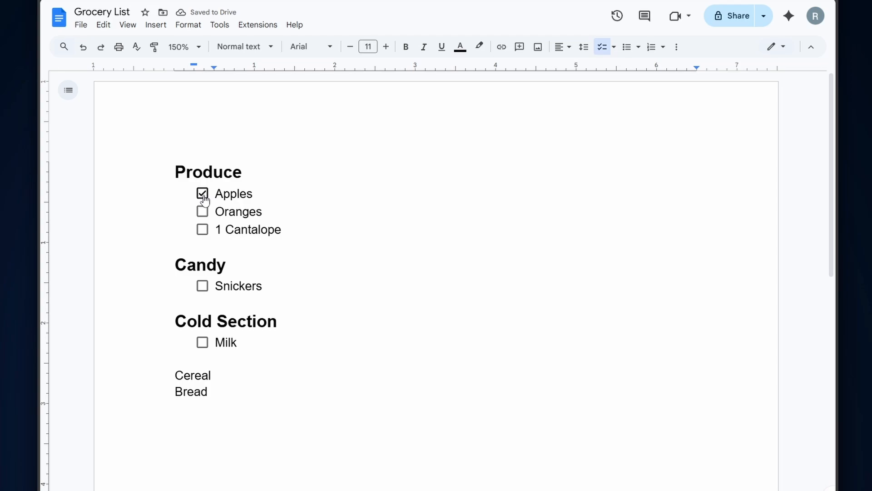
pyautogui.click(203, 194)
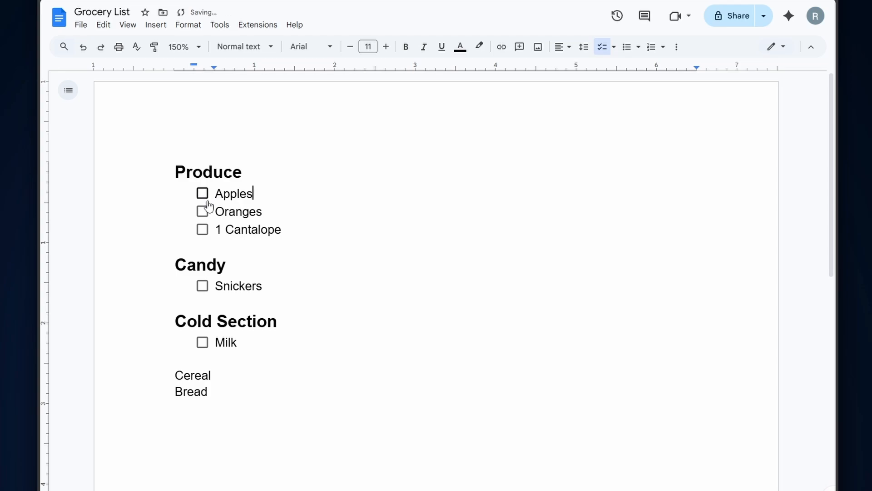
# Step: Return the Produce checklist to the strikethrough style, and check and uncheck Apples to try it out
pyautogui.click(614, 54)
pyautogui.click(613, 79)
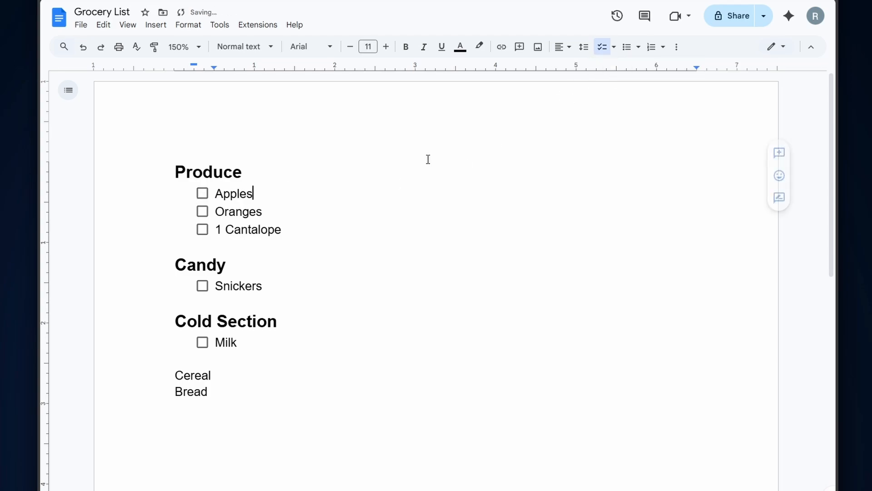
pyautogui.click(204, 194)
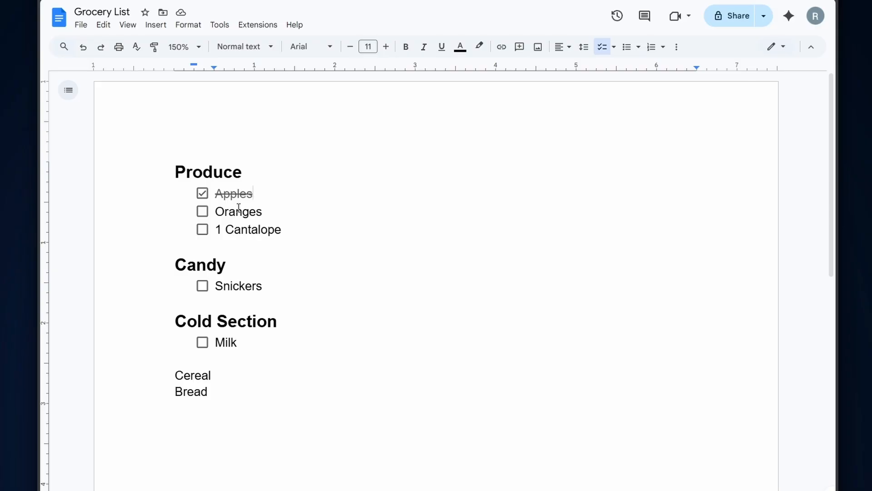
pyautogui.click(202, 193)
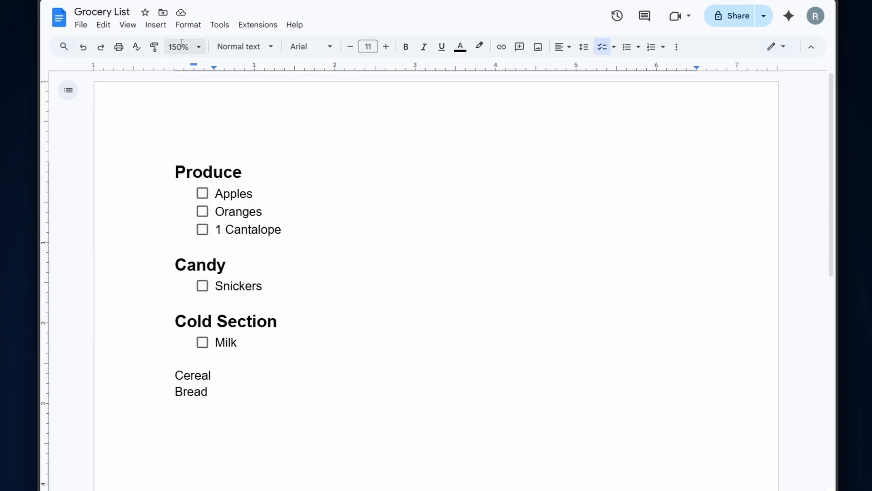
# Step: Search the emoji for "apple" and insert the red apple emoji after Apples in the Produce list
pyautogui.click(156, 25)
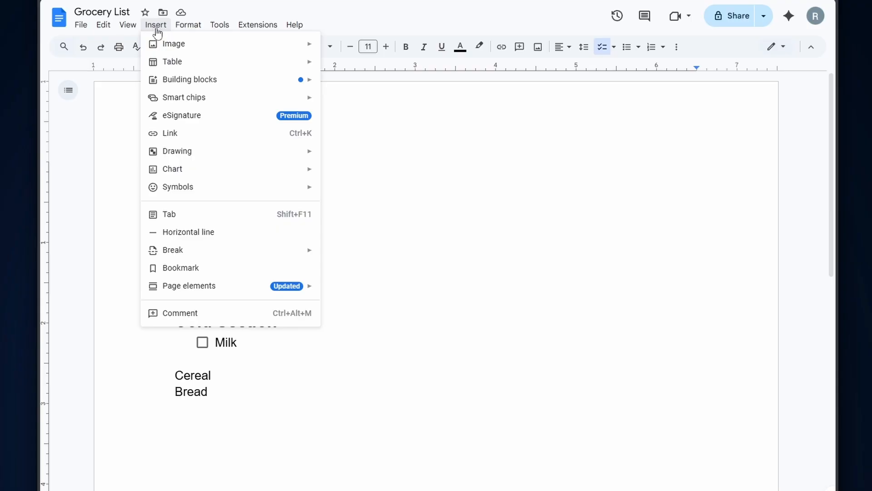
pyautogui.moveTo(202, 195)
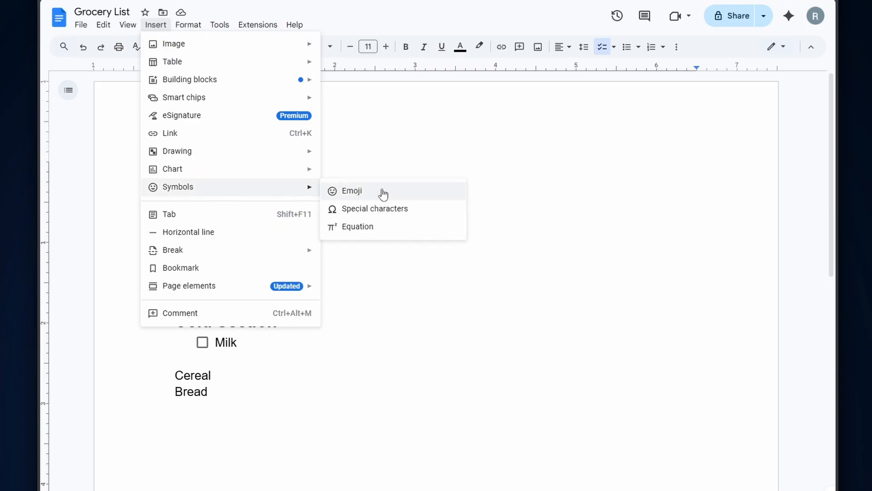
pyautogui.click(348, 195)
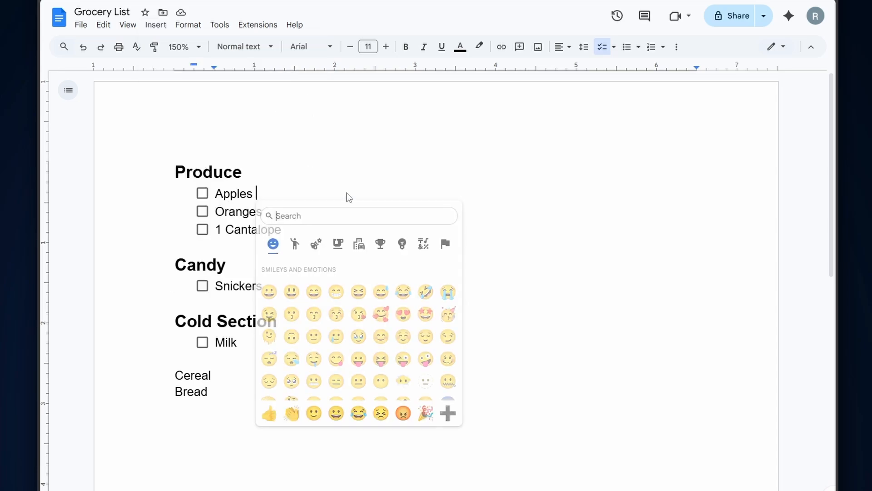
pyautogui.click(330, 216)
pyautogui.write('apple')
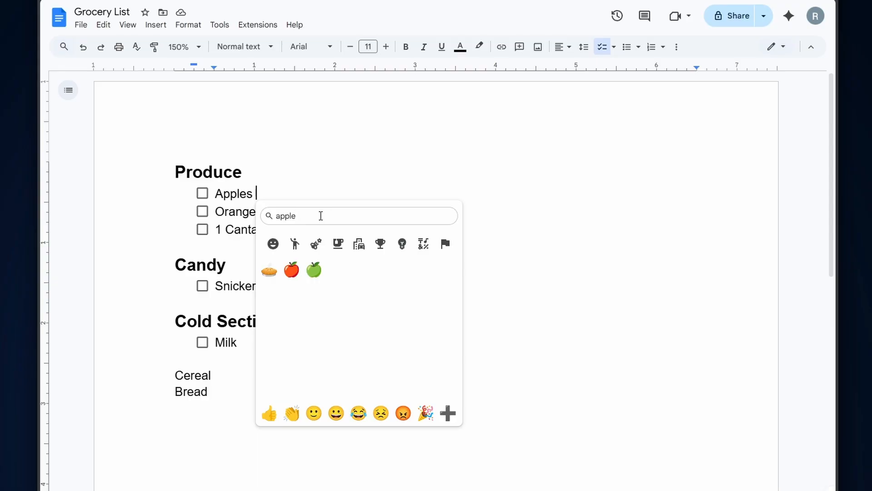
pyautogui.click(292, 270)
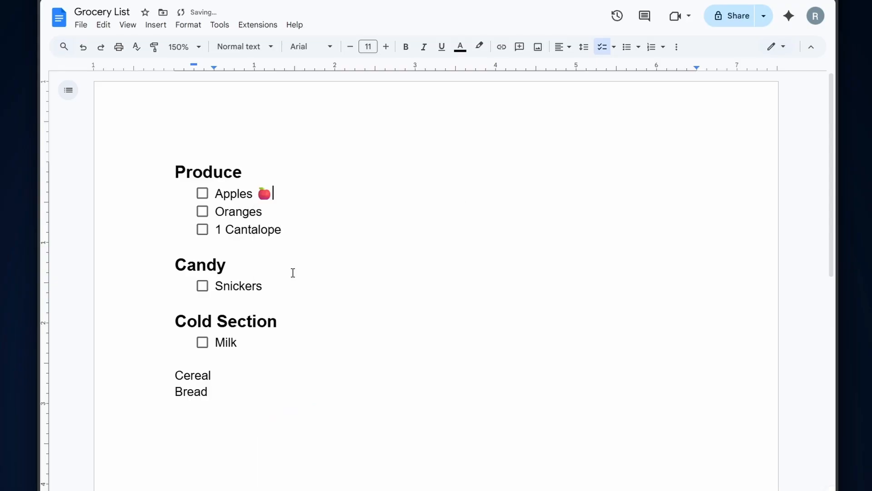
# Step: Search the emoji for "orange" and insert the orange fruit emoji after Oranges
pyautogui.click(273, 210)
pyautogui.click(156, 26)
pyautogui.moveTo(181, 191)
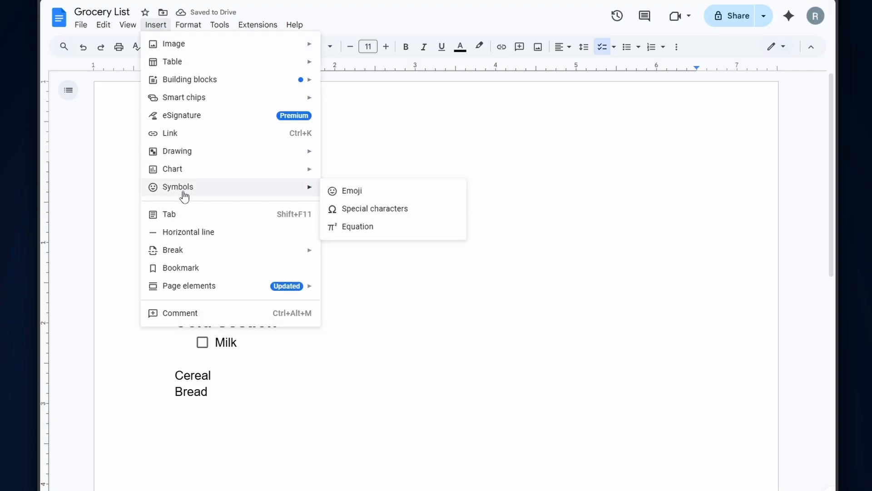
pyautogui.click(344, 191)
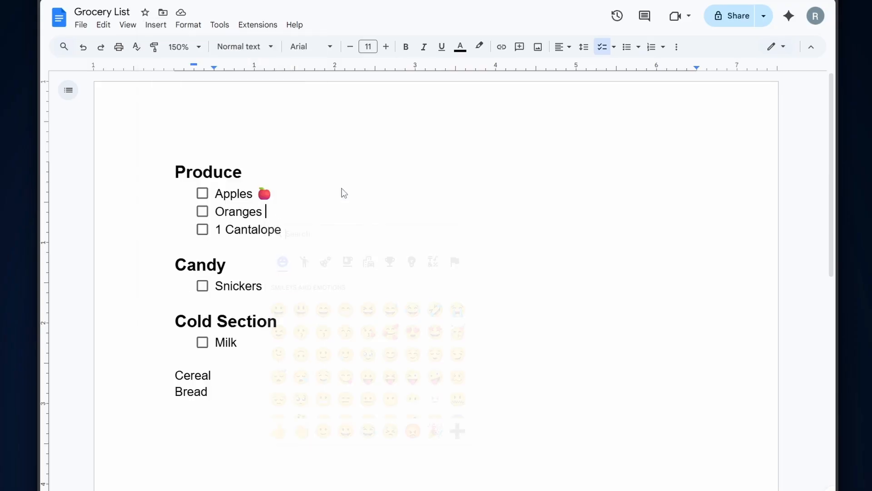
pyautogui.write('orange')
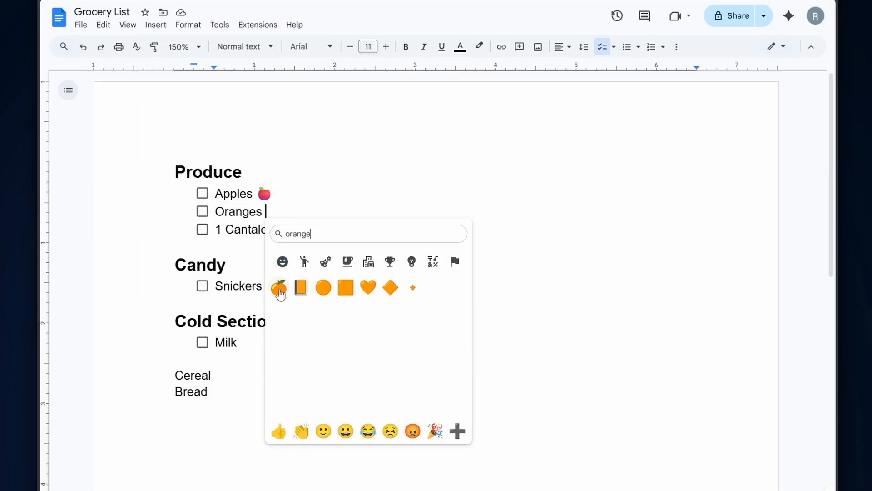
pyautogui.click(279, 287)
# Step: Search the emoji for "canta" and insert the melon emoji after 1 Cantalope
pyautogui.click(294, 229)
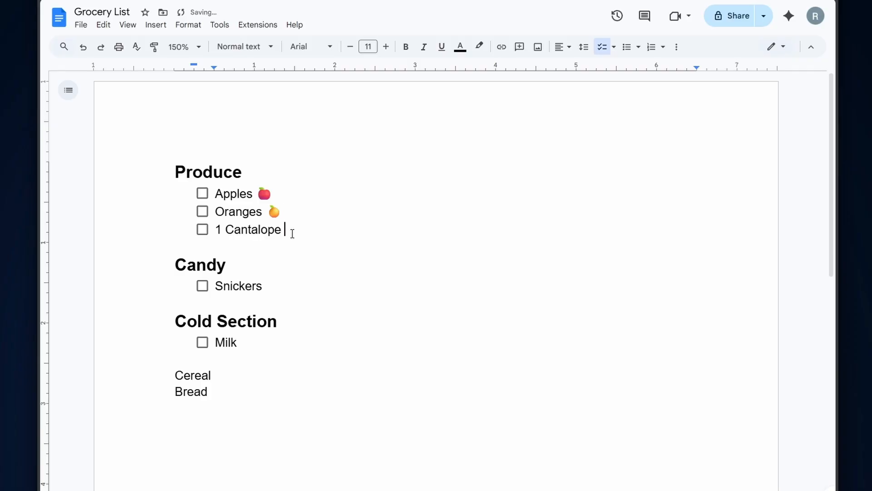
pyautogui.click(155, 25)
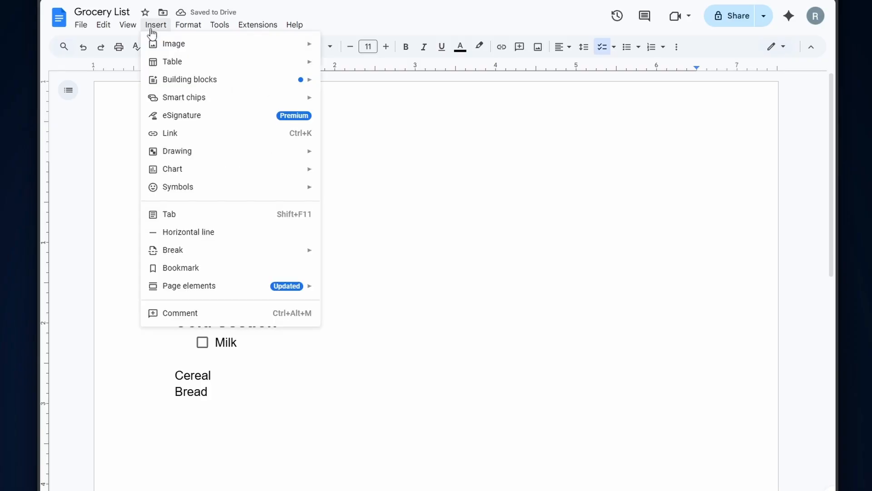
pyautogui.moveTo(230, 196)
pyautogui.click(363, 192)
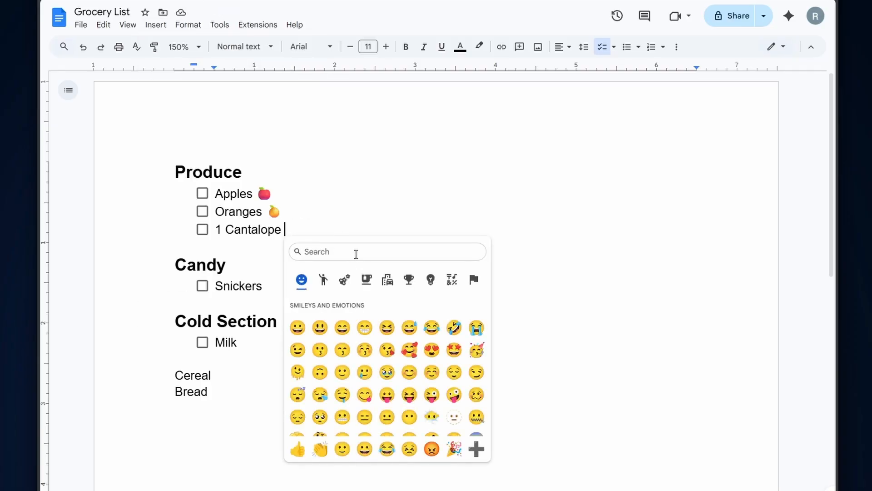
pyautogui.write('canta')
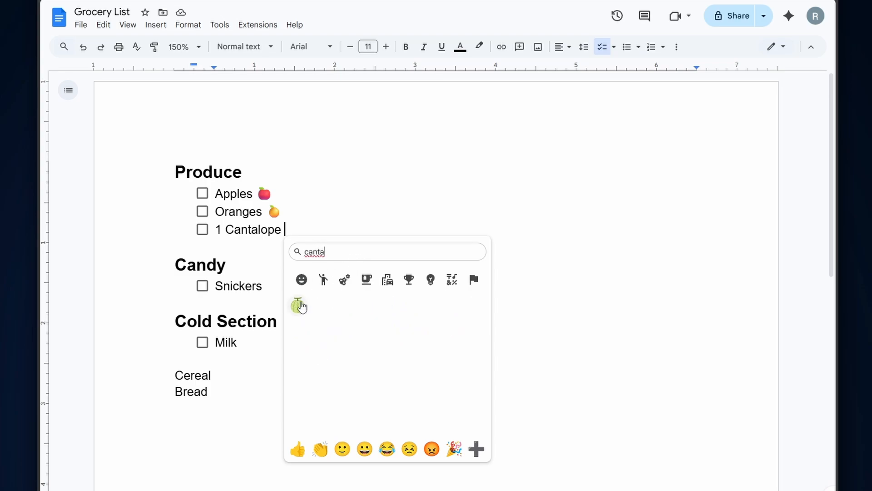
pyautogui.click(299, 306)
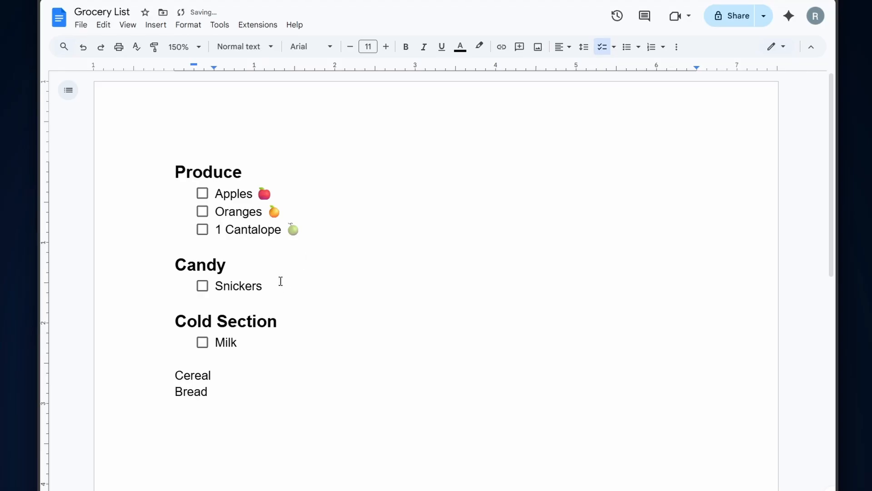
# Step: Search the emoji for "candy" and insert the chocolate bar emoji after Snickers
pyautogui.click(266, 285)
pyautogui.click(153, 25)
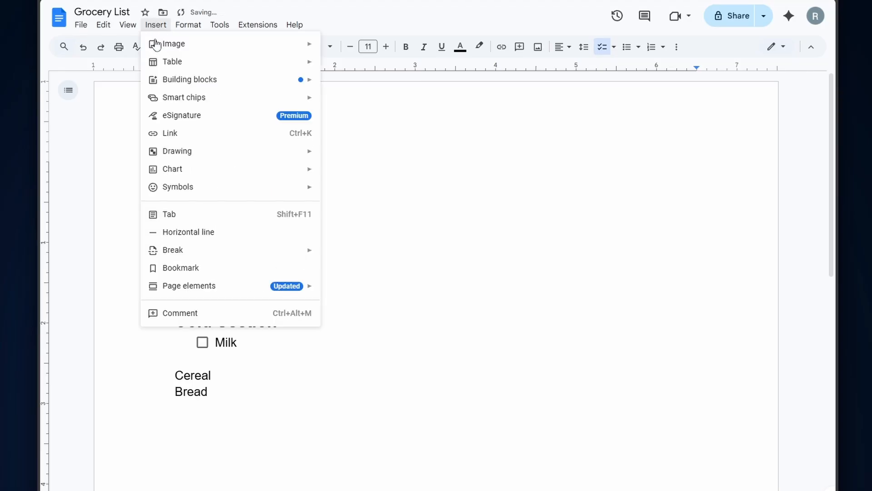
pyautogui.moveTo(204, 188)
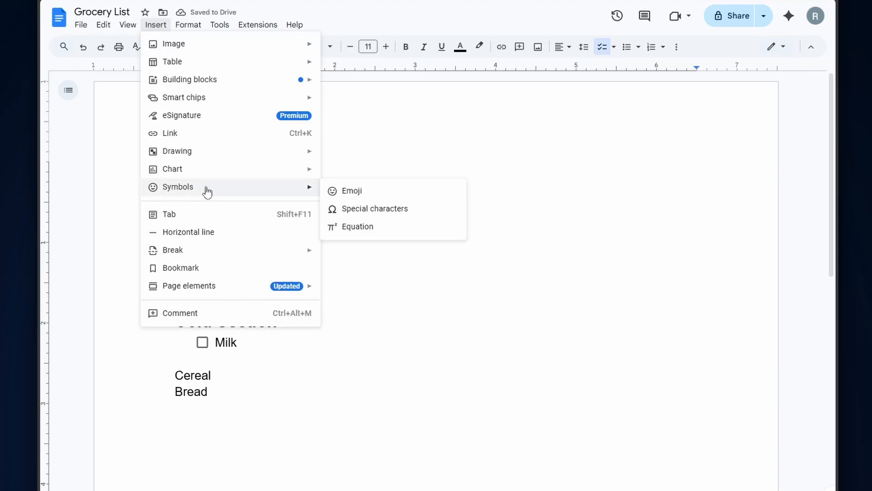
pyautogui.click(346, 192)
pyautogui.write('cand')
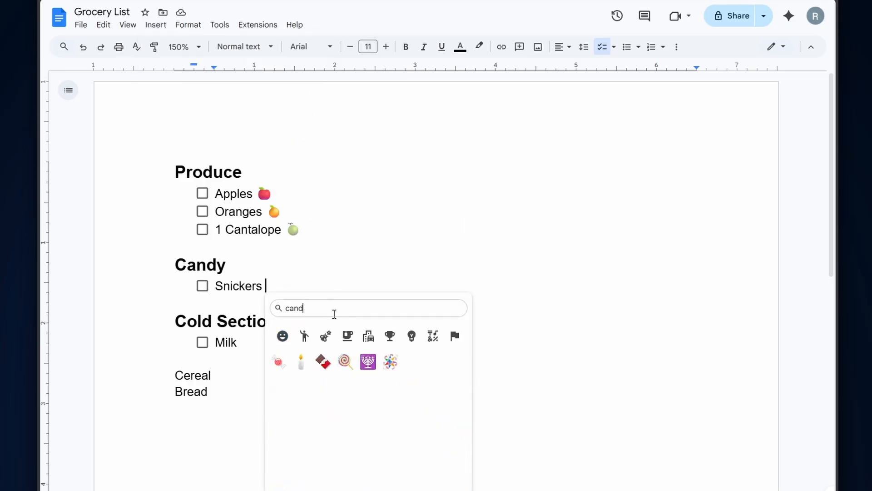
pyautogui.write('y')
pyautogui.click(300, 366)
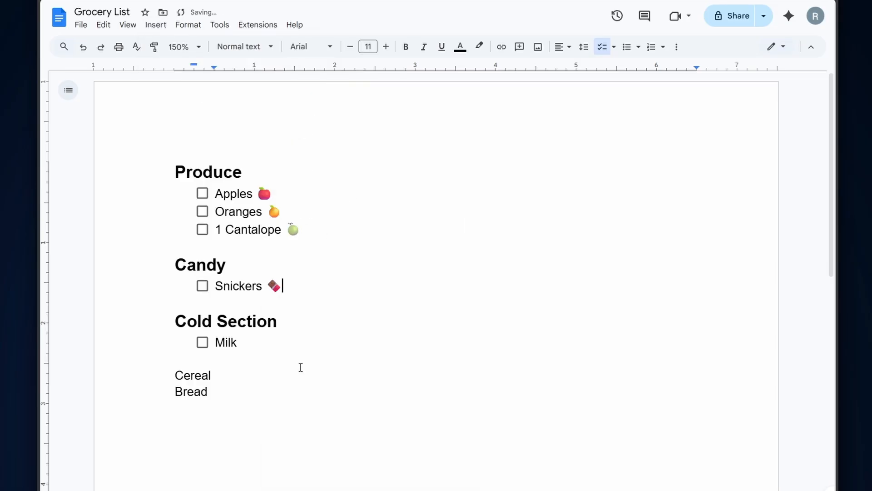
# Step: Search the emoji for "milk" and insert the cow face emoji after Milk in the Cold Section list
pyautogui.click(263, 341)
pyautogui.click(153, 30)
pyautogui.moveTo(277, 195)
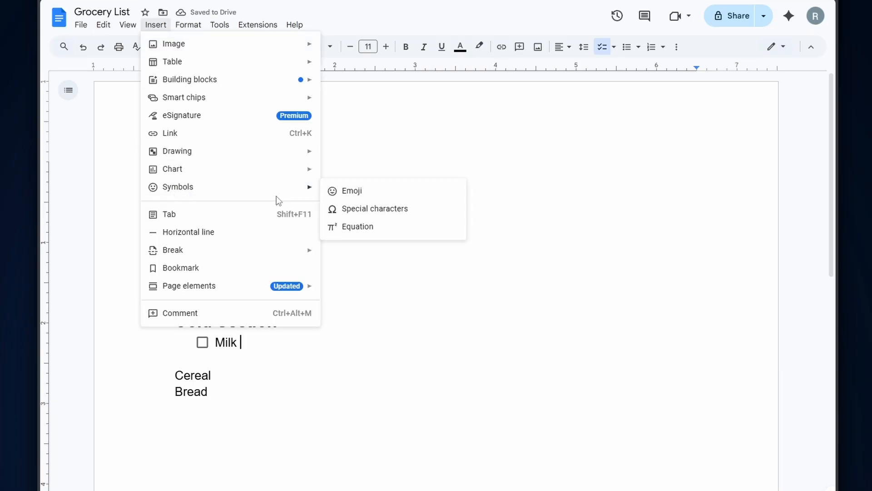
pyautogui.click(383, 191)
pyautogui.write('milk')
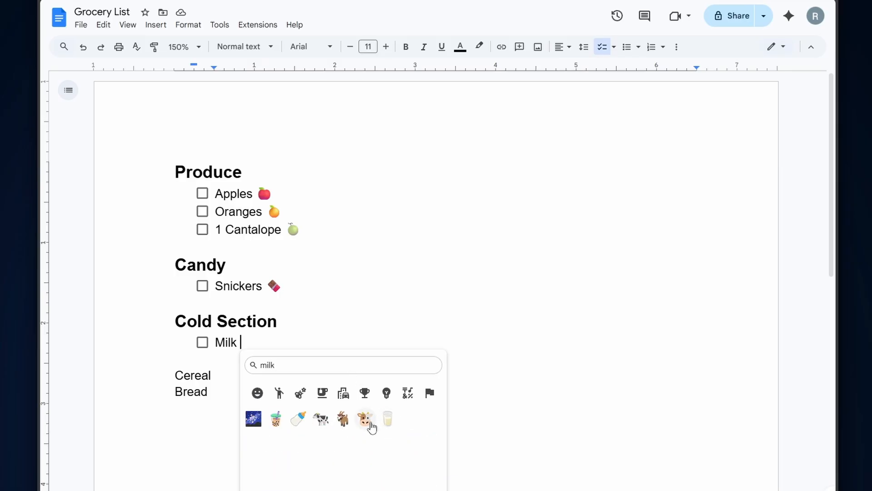
pyautogui.click(365, 418)
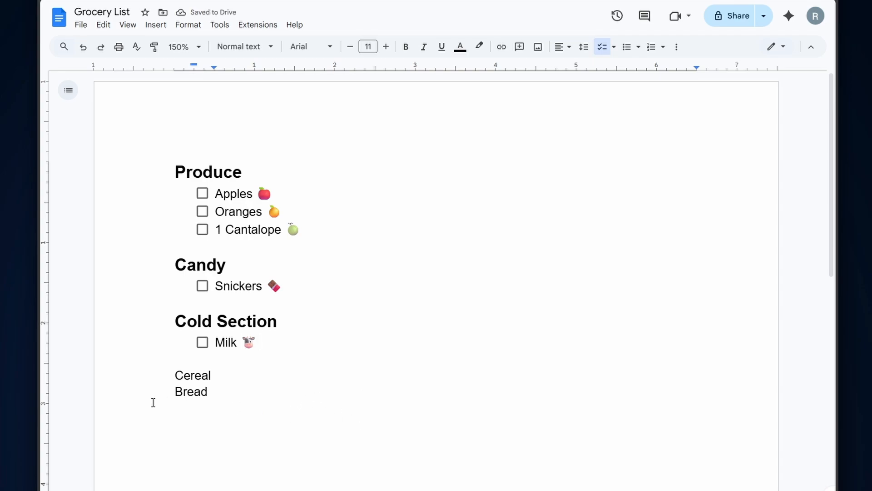
# Step: Delete the uncategorized Cereal and Bread lines below the Cold Section list
pyautogui.doubleClick(221, 393)
pyautogui.moveTo(221, 394); pyautogui.dragTo(165, 379)
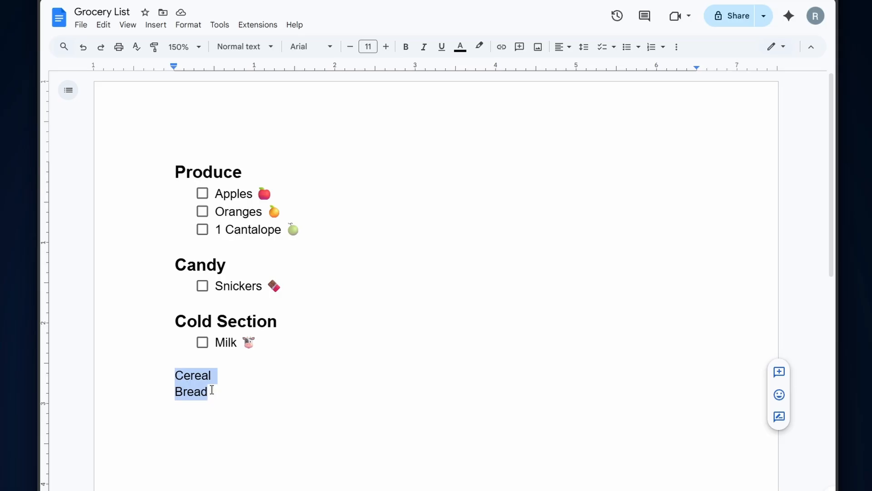
pyautogui.press('BackSpace')
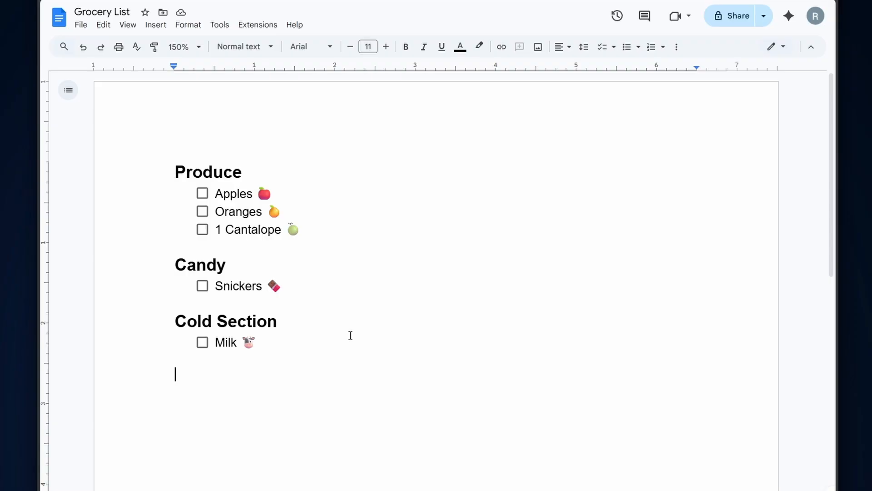
# Step: Try the dull orange #fce5cd page color, and apply the pale yellow beside it to the whole document instead
pyautogui.click(82, 25)
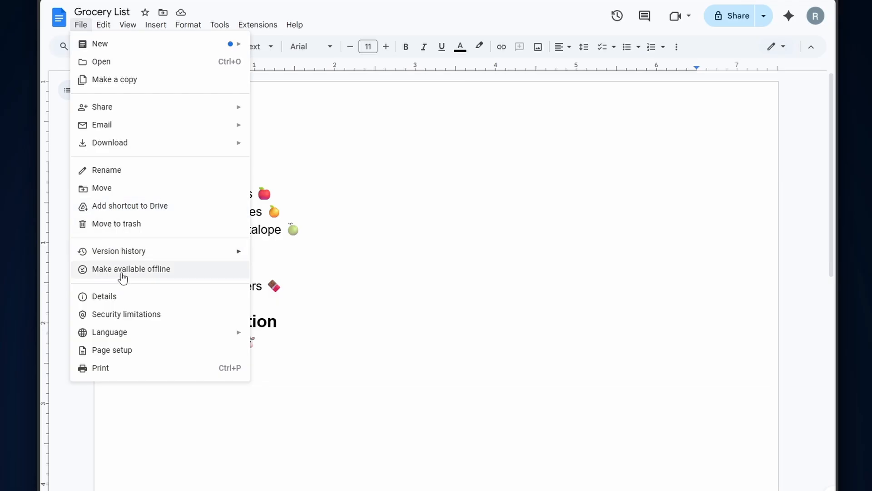
pyautogui.click(120, 355)
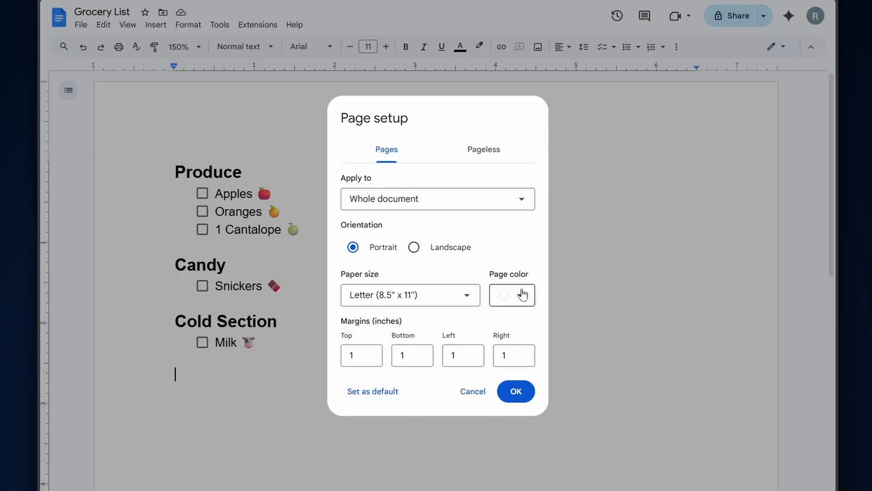
pyautogui.click(520, 304)
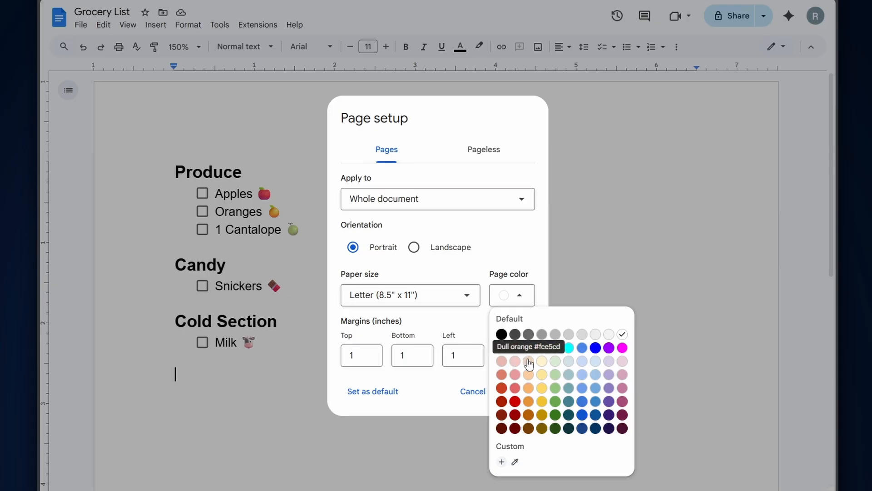
pyautogui.click(528, 361)
pyautogui.click(526, 305)
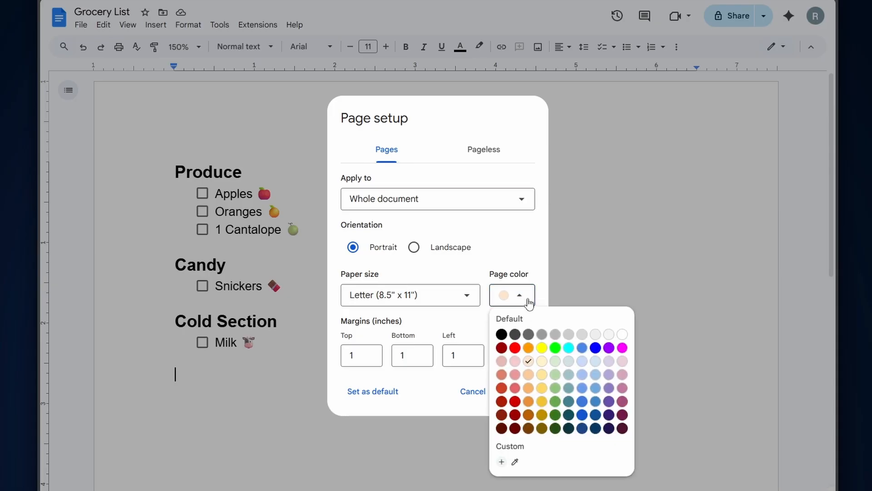
pyautogui.click(545, 365)
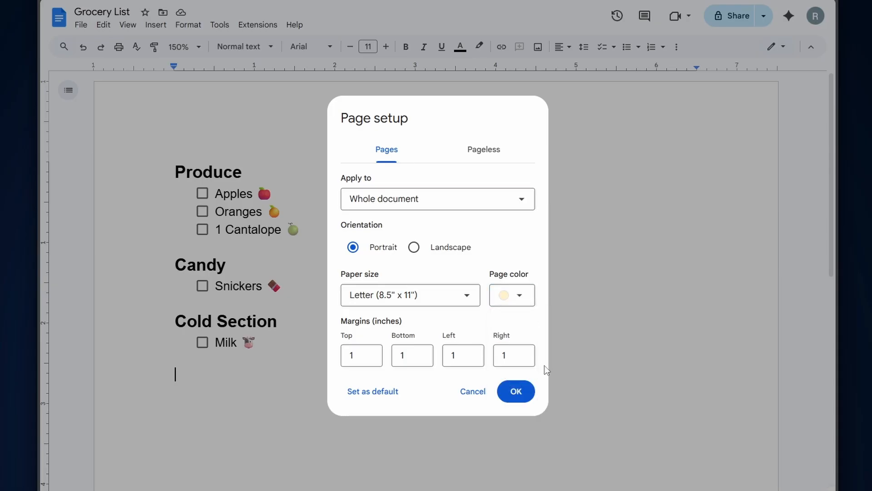
pyautogui.click(517, 397)
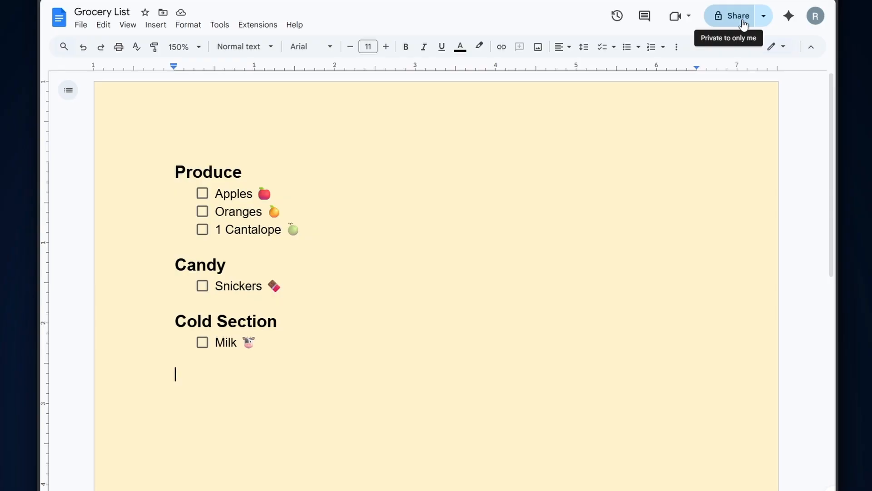
# Step: Check off Apples, Oranges, 1 Cantalope, Snickers and Milk in the grocery checklists
pyautogui.click(202, 194)
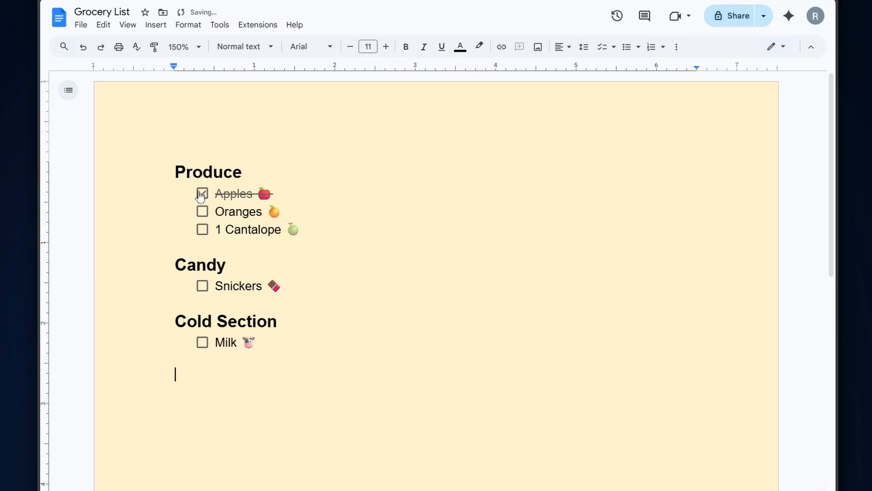
pyautogui.click(202, 211)
pyautogui.click(202, 229)
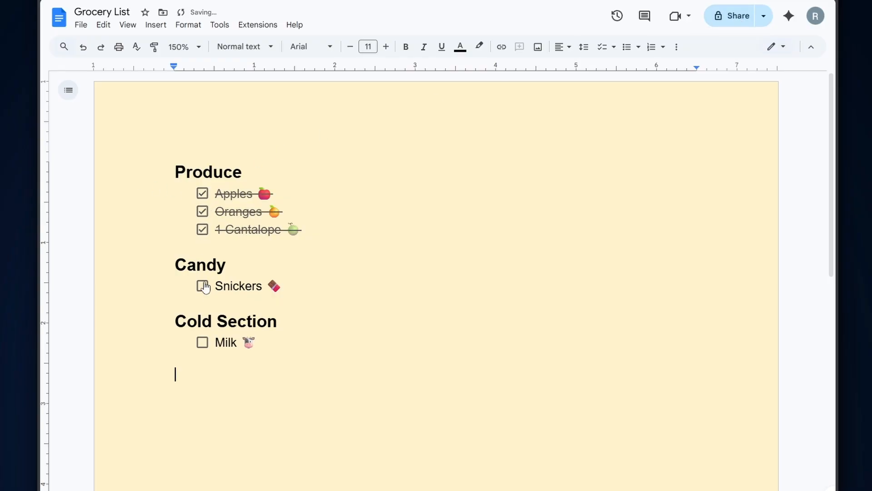
pyautogui.click(203, 287)
pyautogui.click(203, 343)
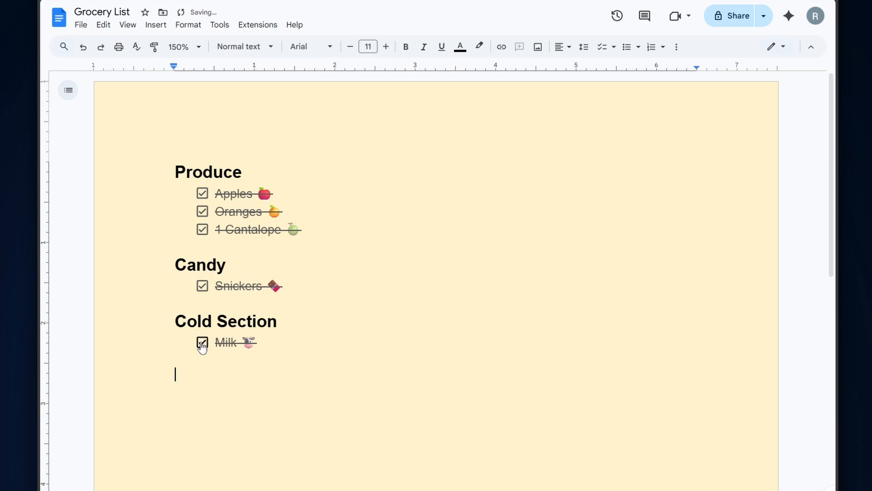
# Step: Uncheck Milk, Snickers and 1 Cantalope in the grocery checklists
pyautogui.click(202, 343)
pyautogui.click(203, 287)
pyautogui.click(202, 230)
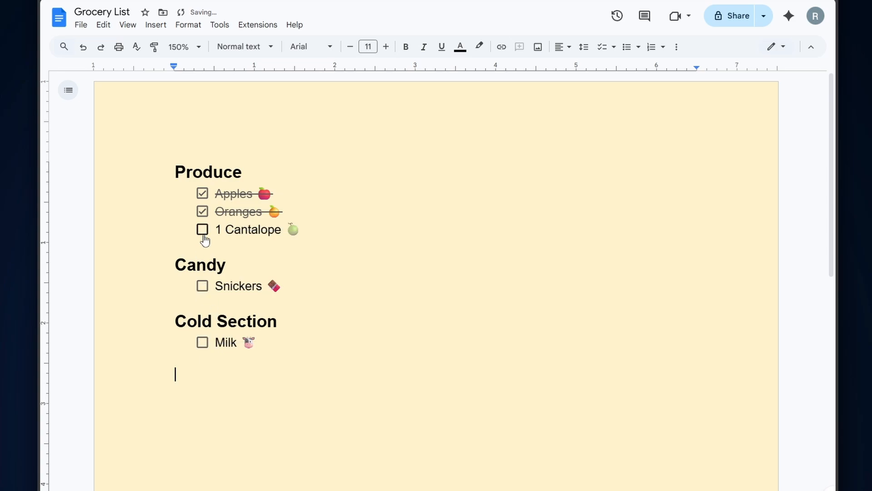